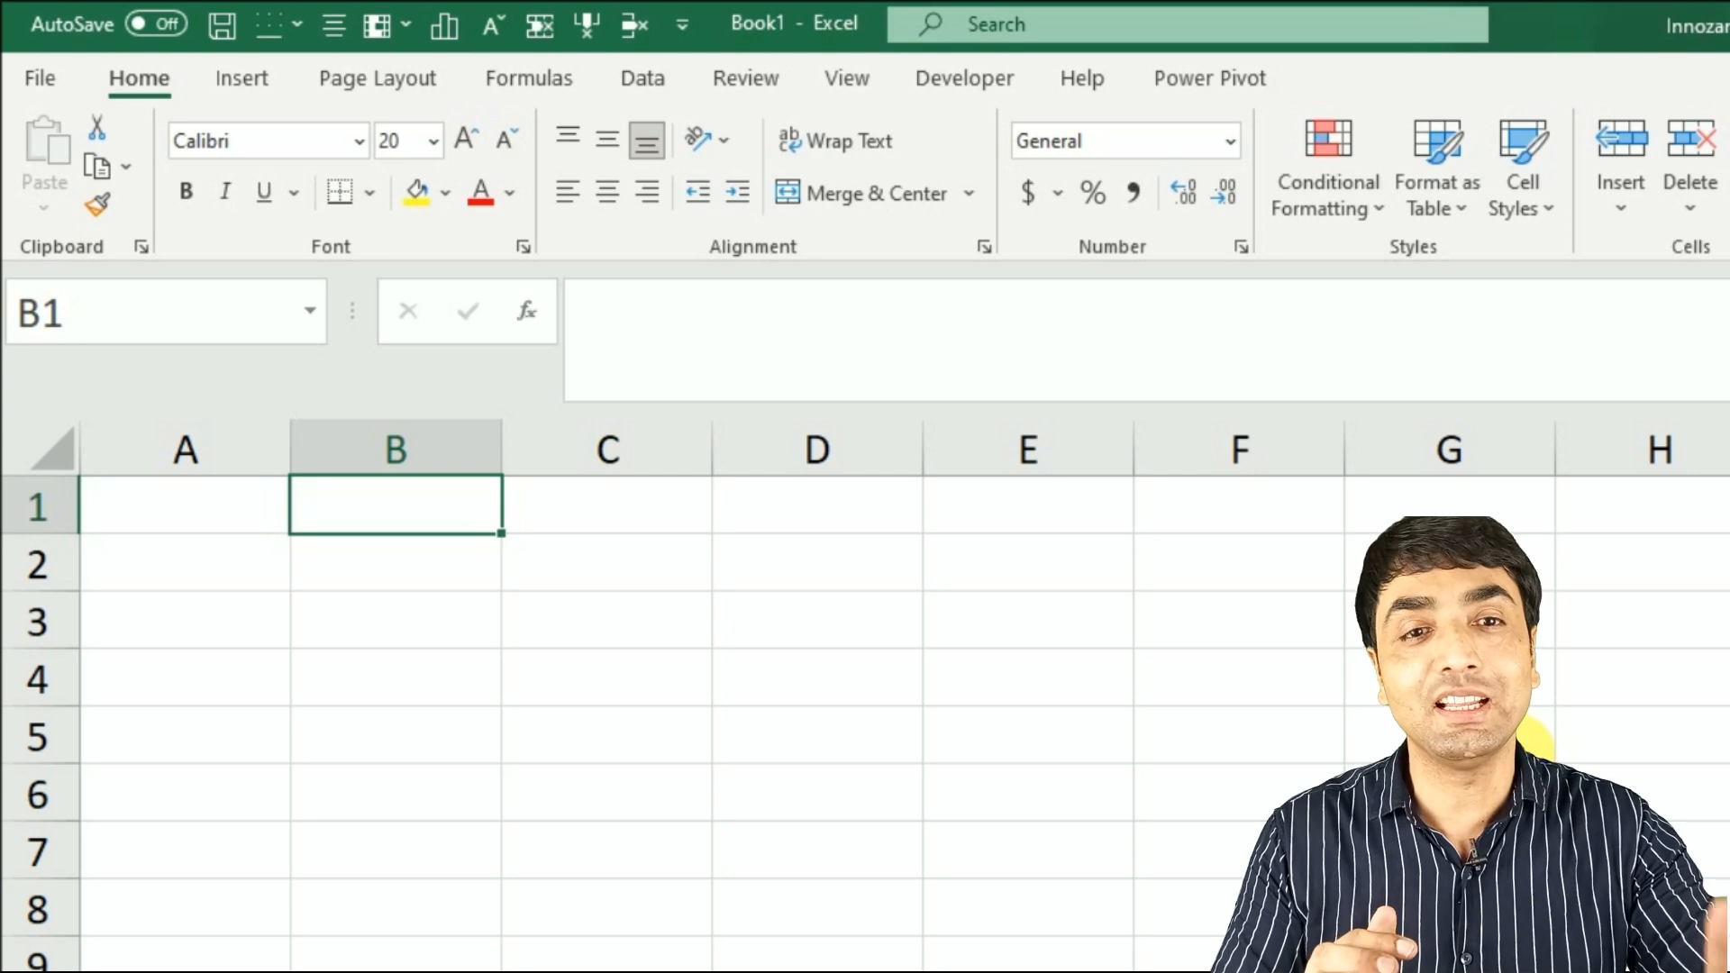
Import Unpivot.txt from the Desktop's Unpivot folder as text data and open it in Power Query Editor
click(641, 79)
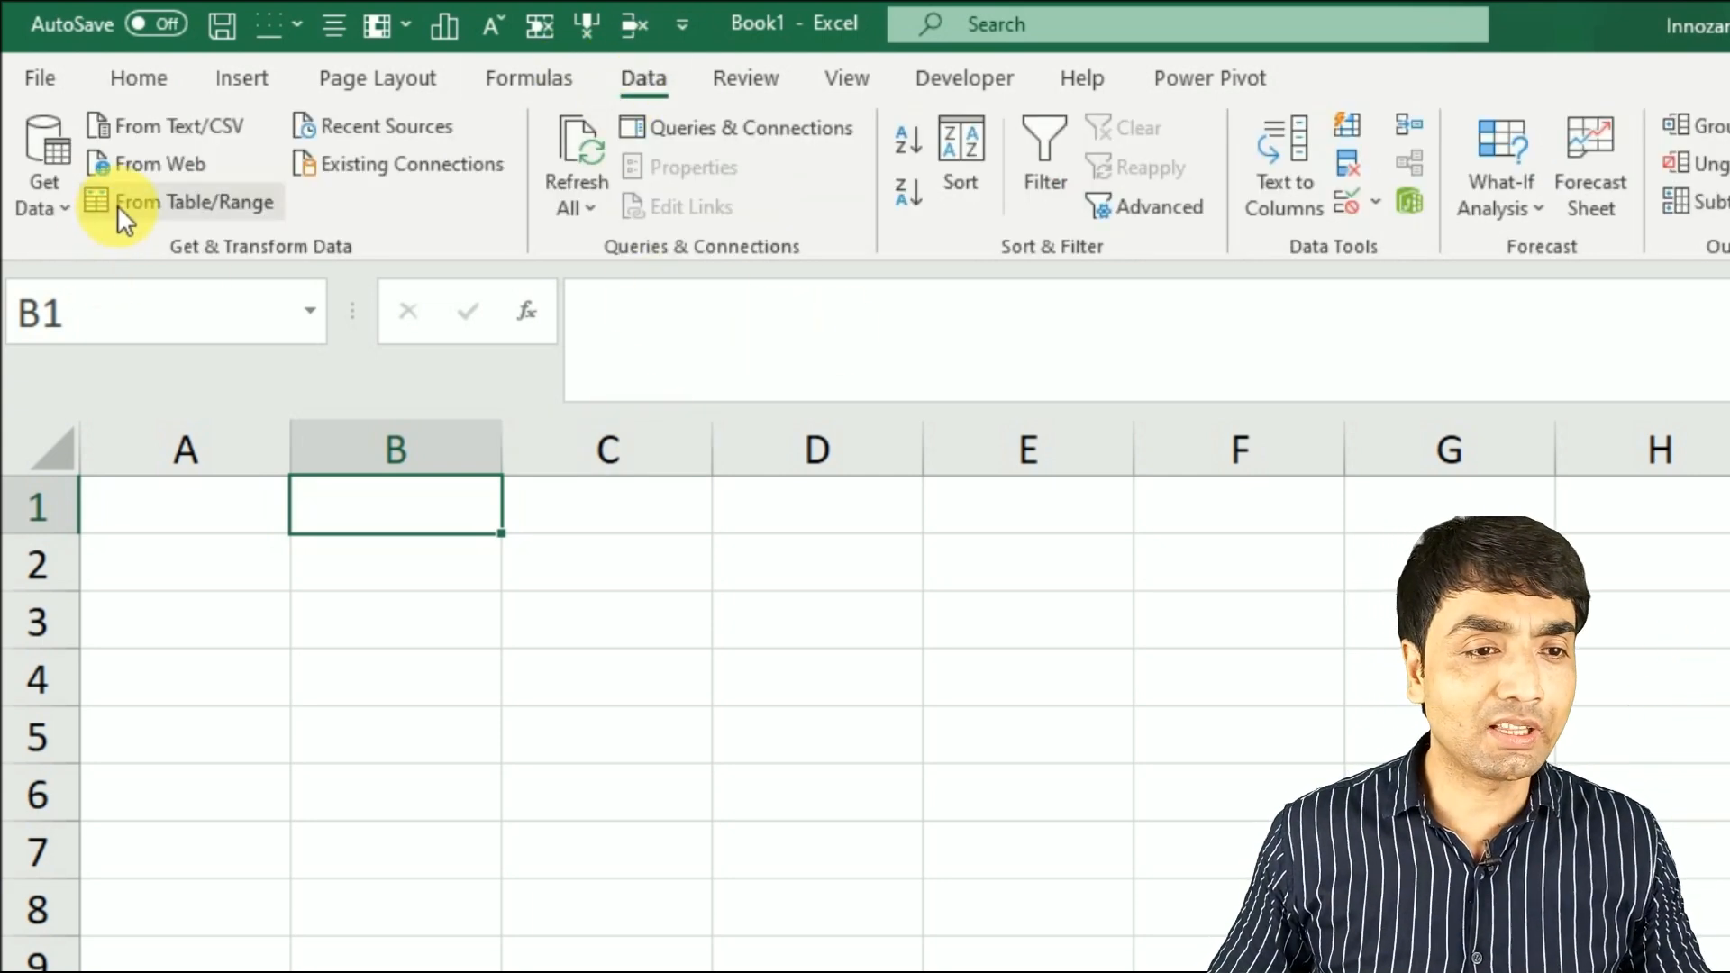
click(165, 131)
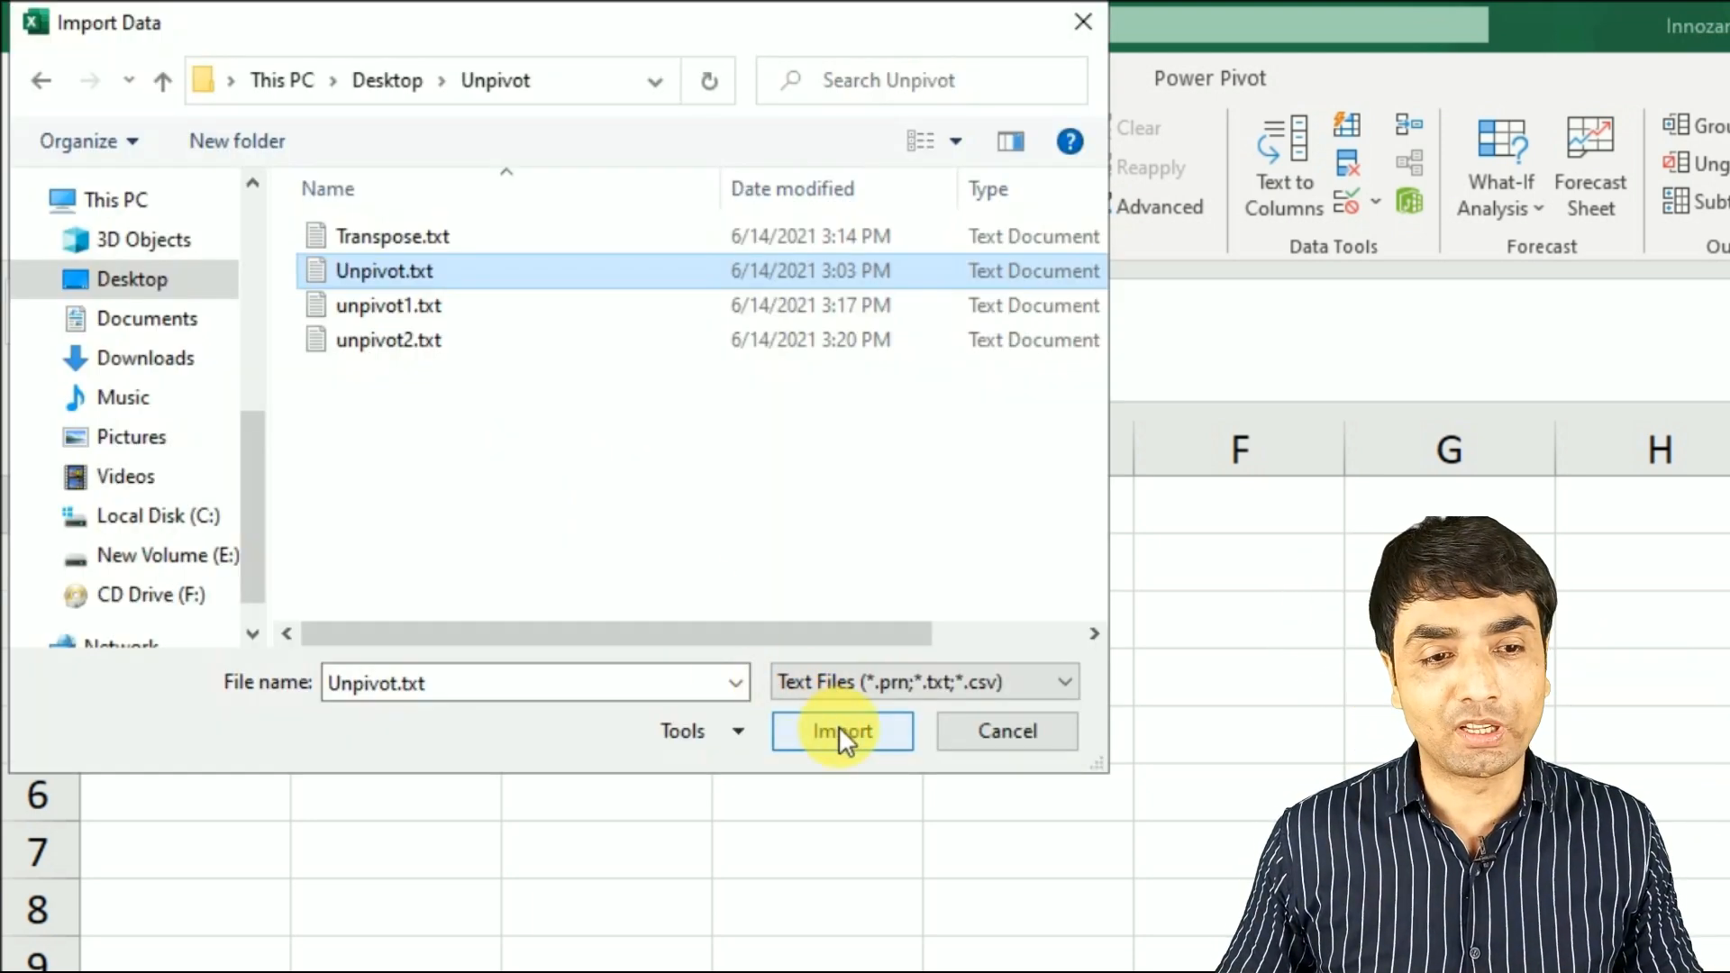
click(838, 726)
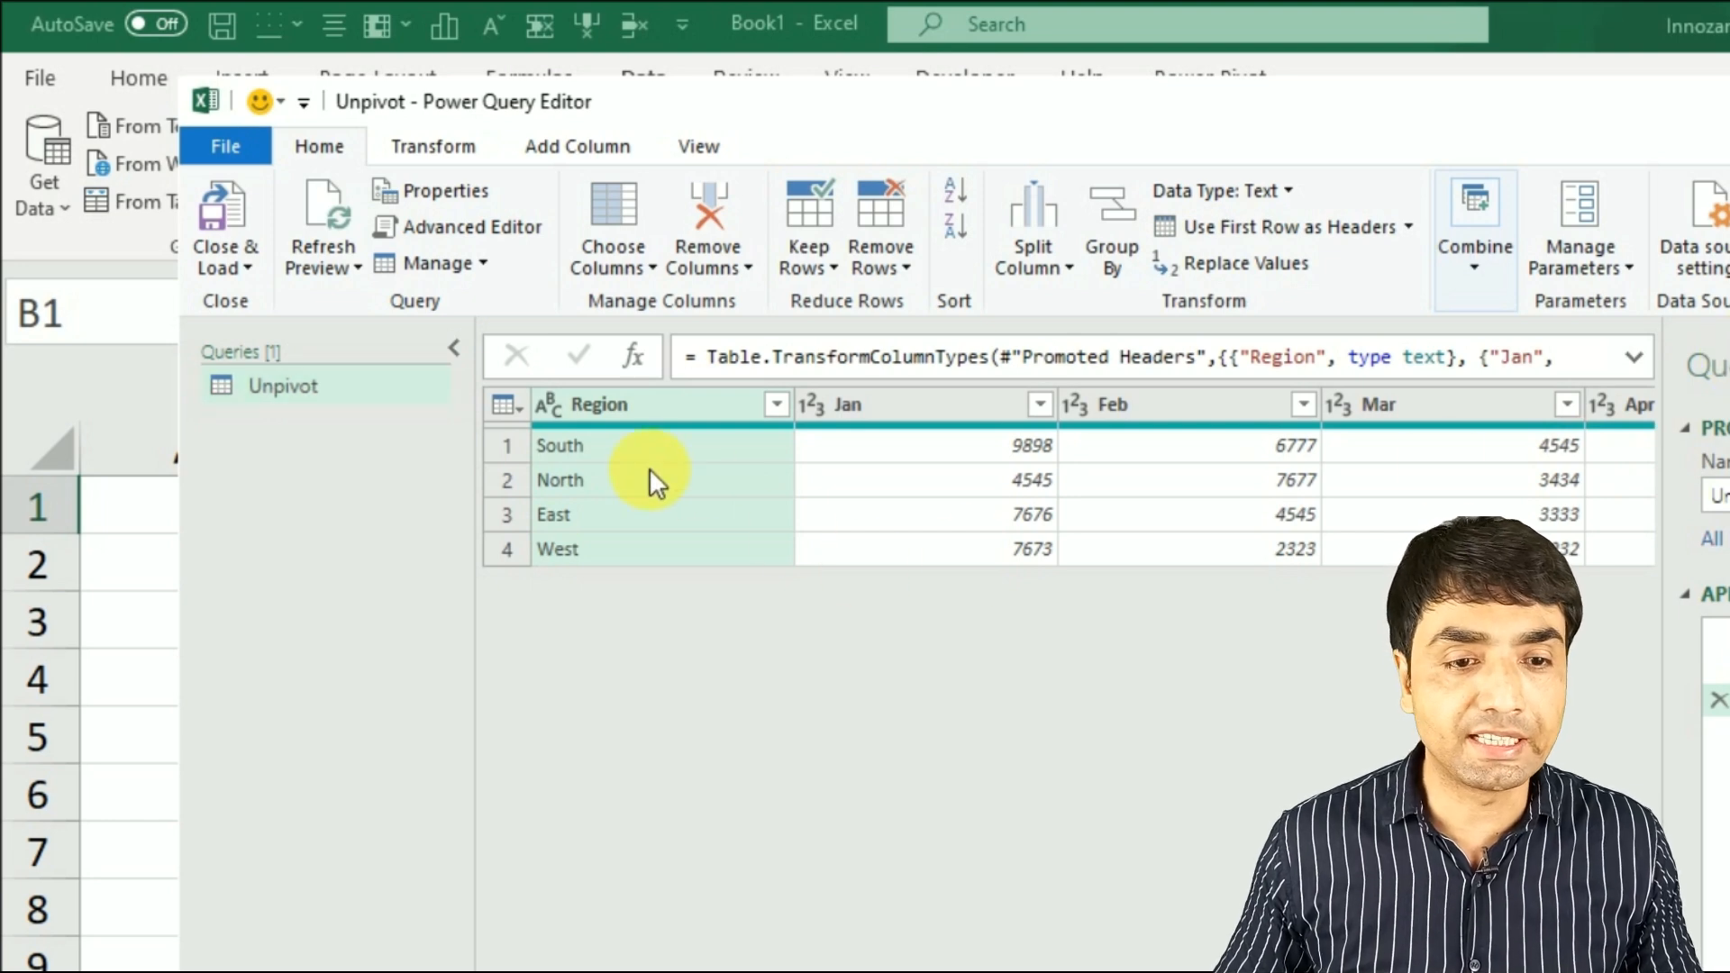
click(605, 454)
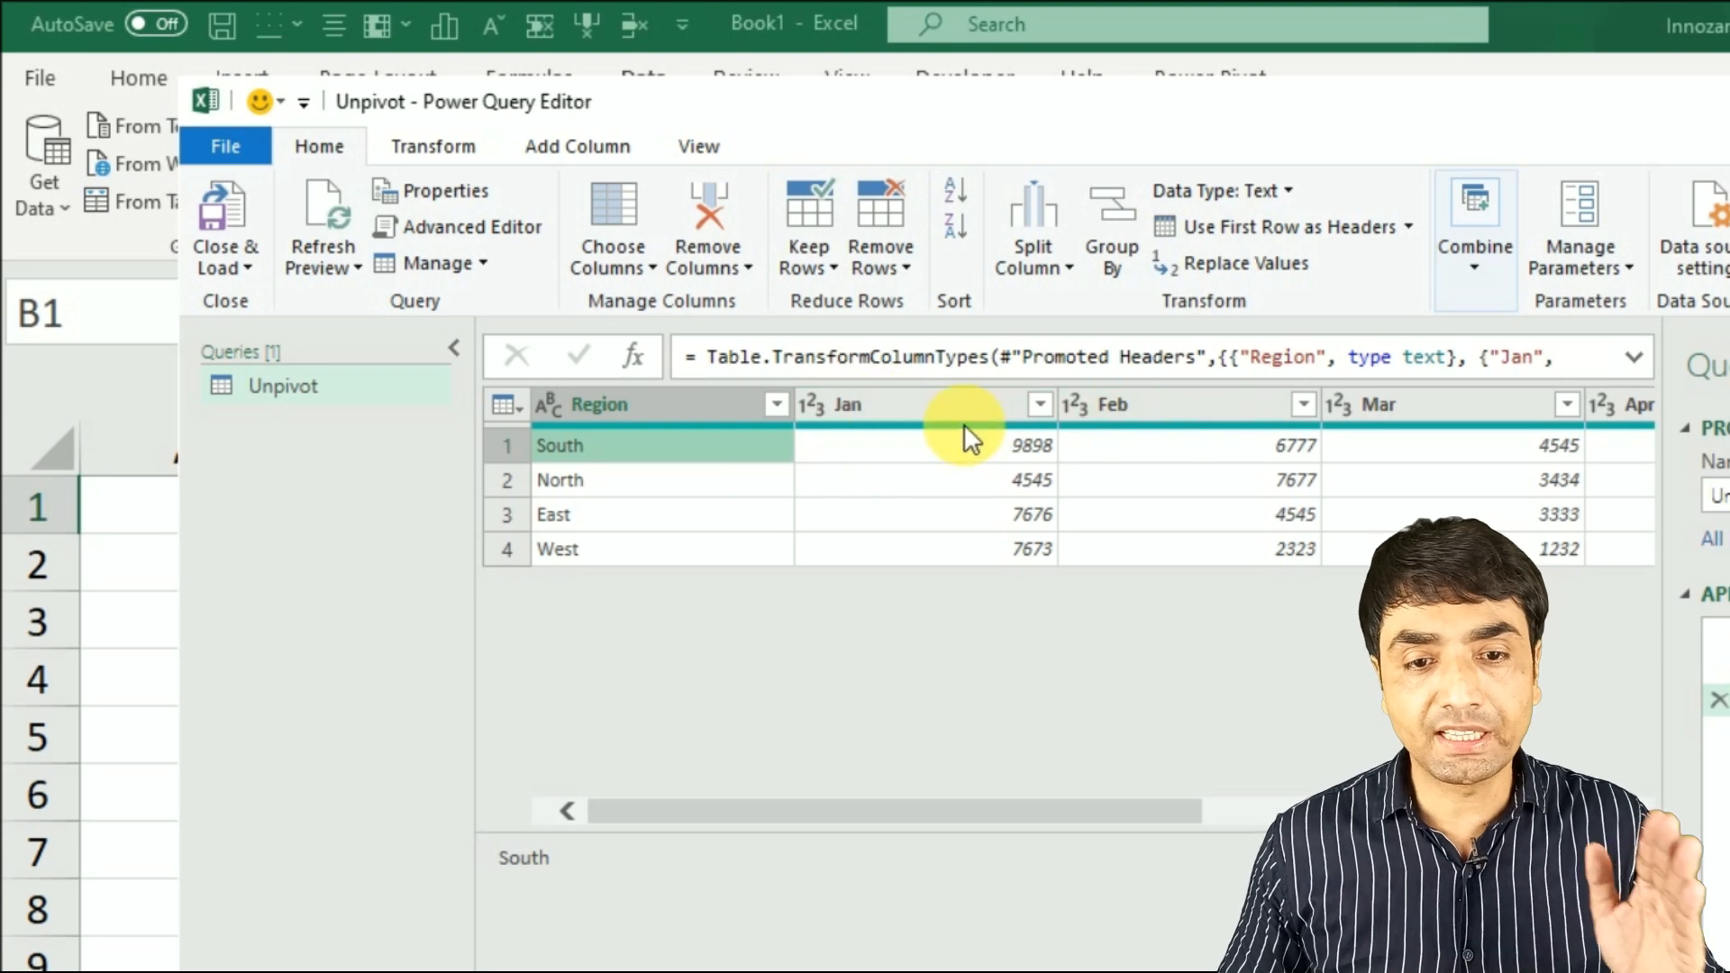
mouse_move(1238, 425)
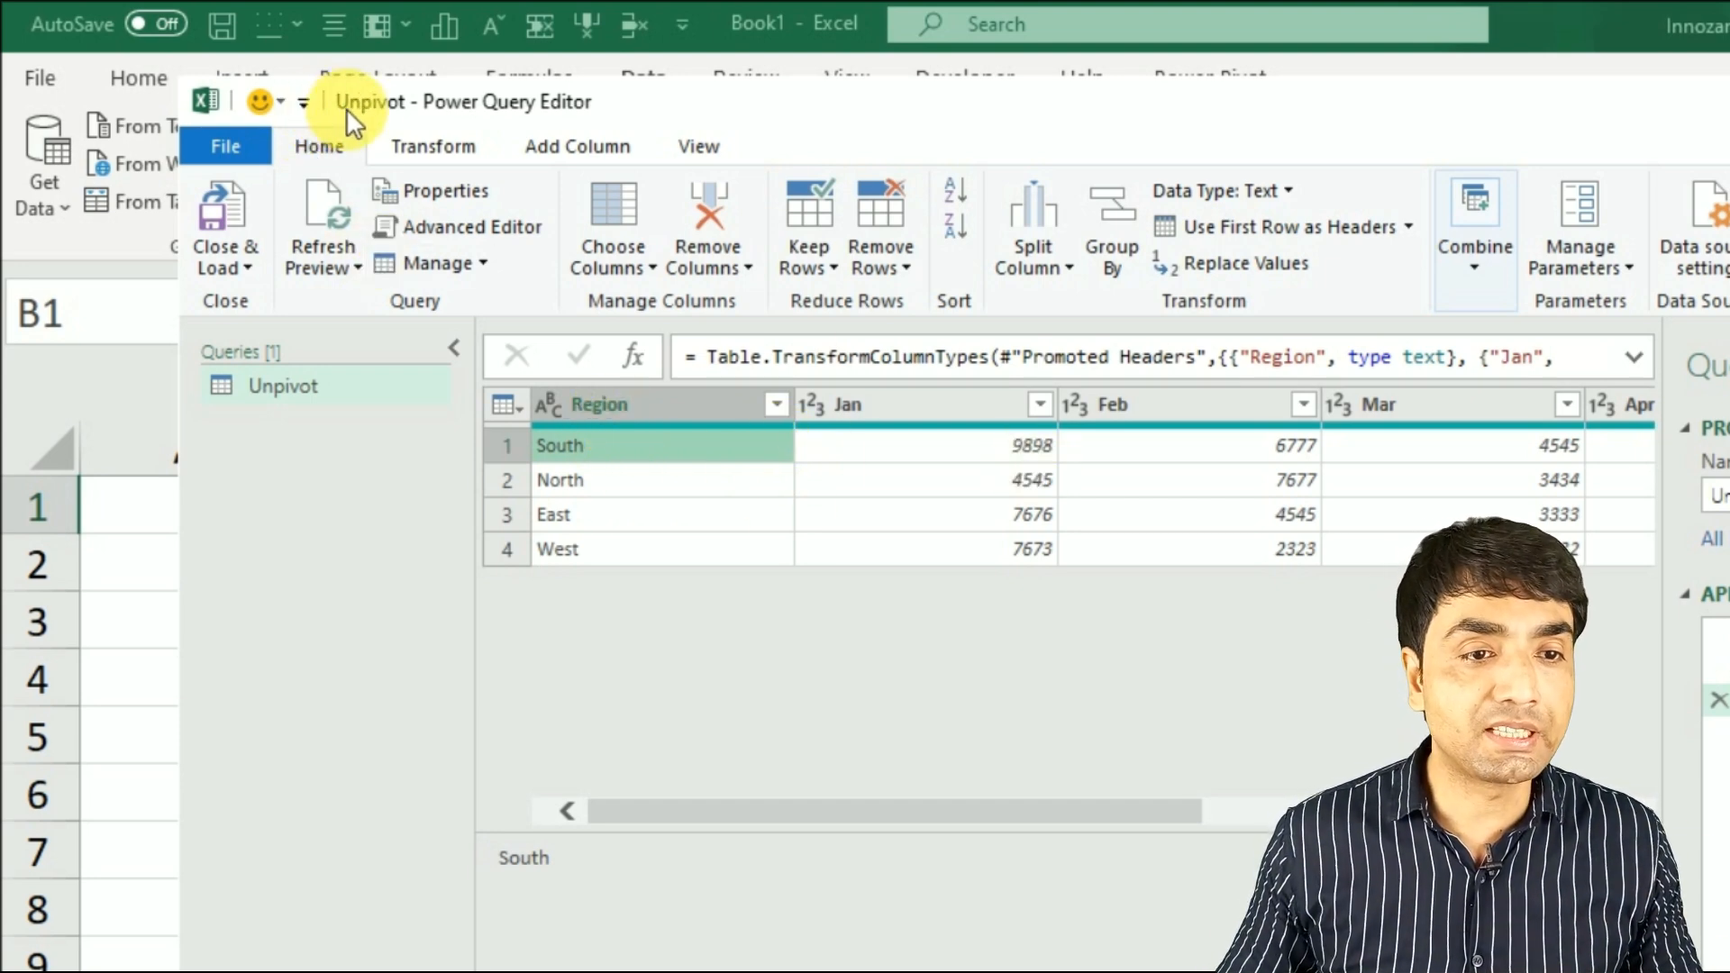
Try transposing the table, and remove the Transposed Table step from the unpivot1 query
click(410, 140)
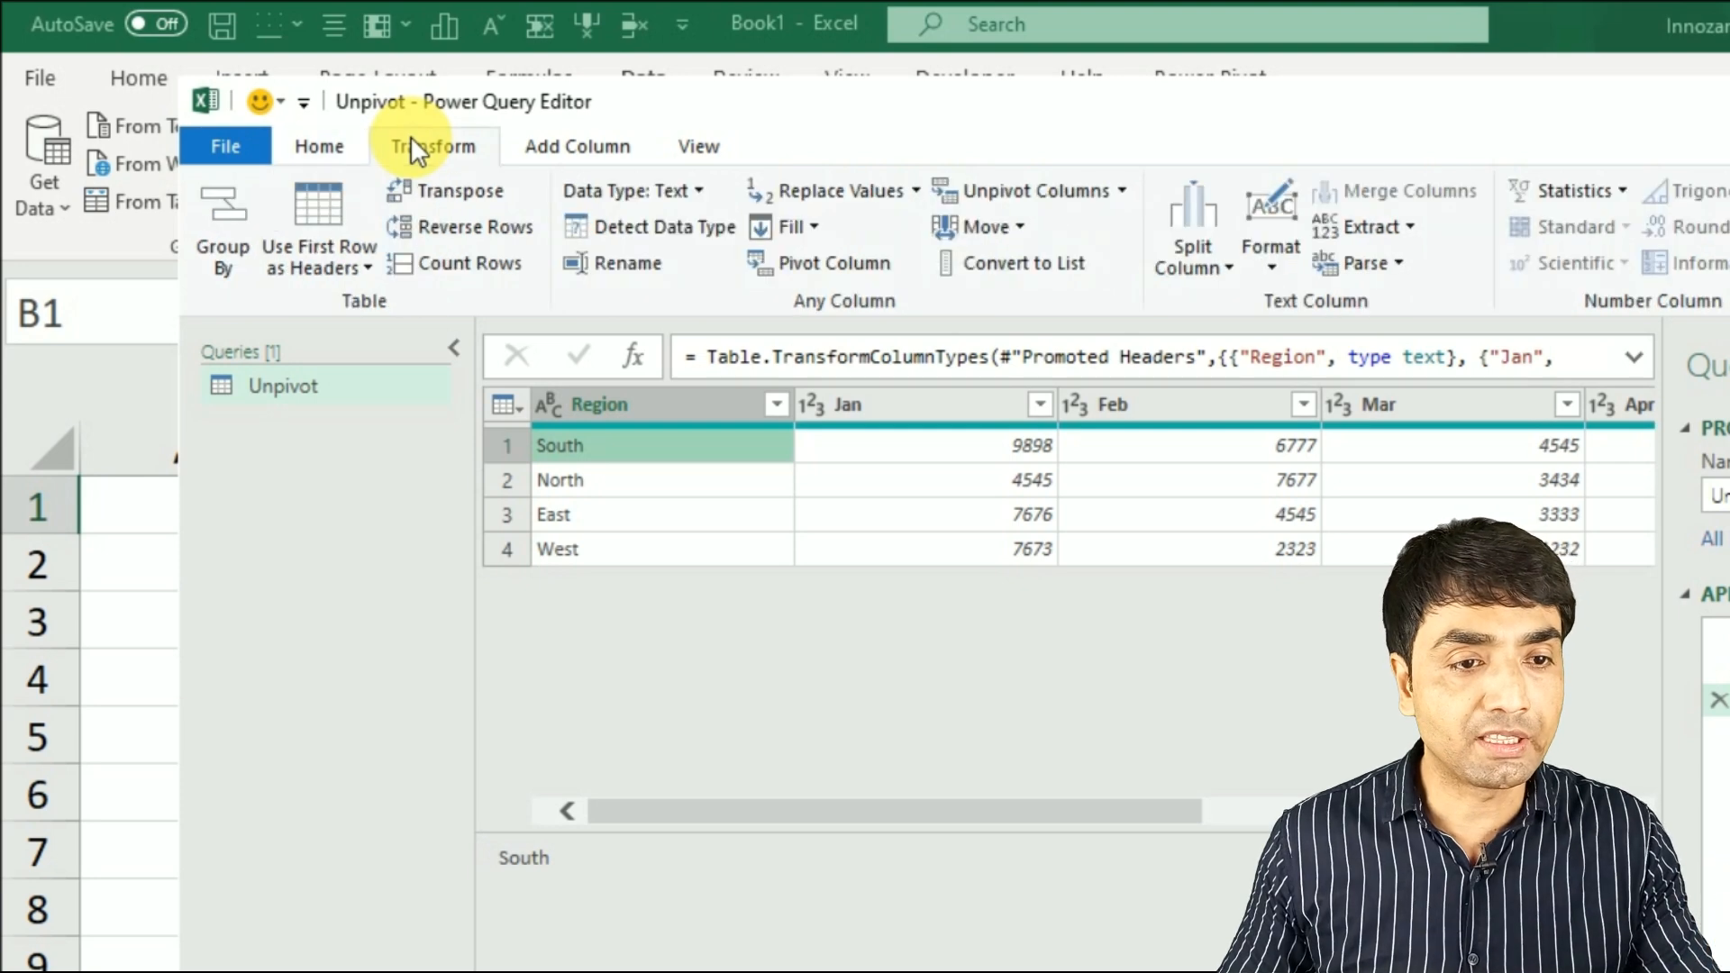
click(467, 189)
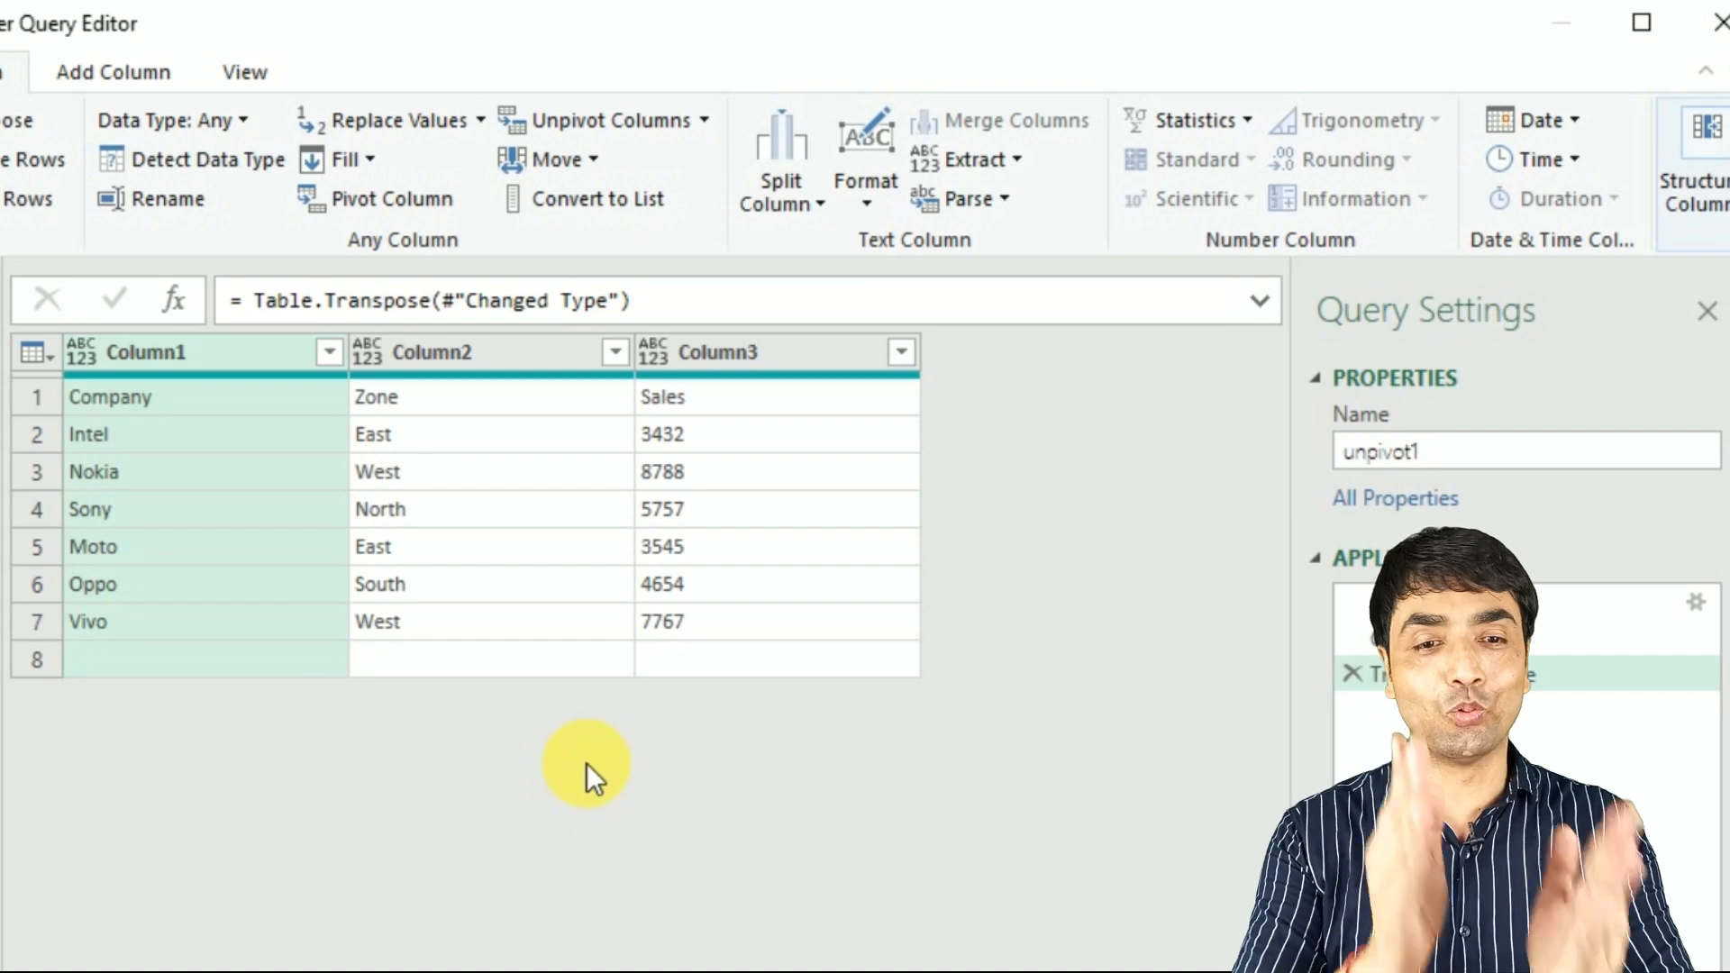
click(1354, 677)
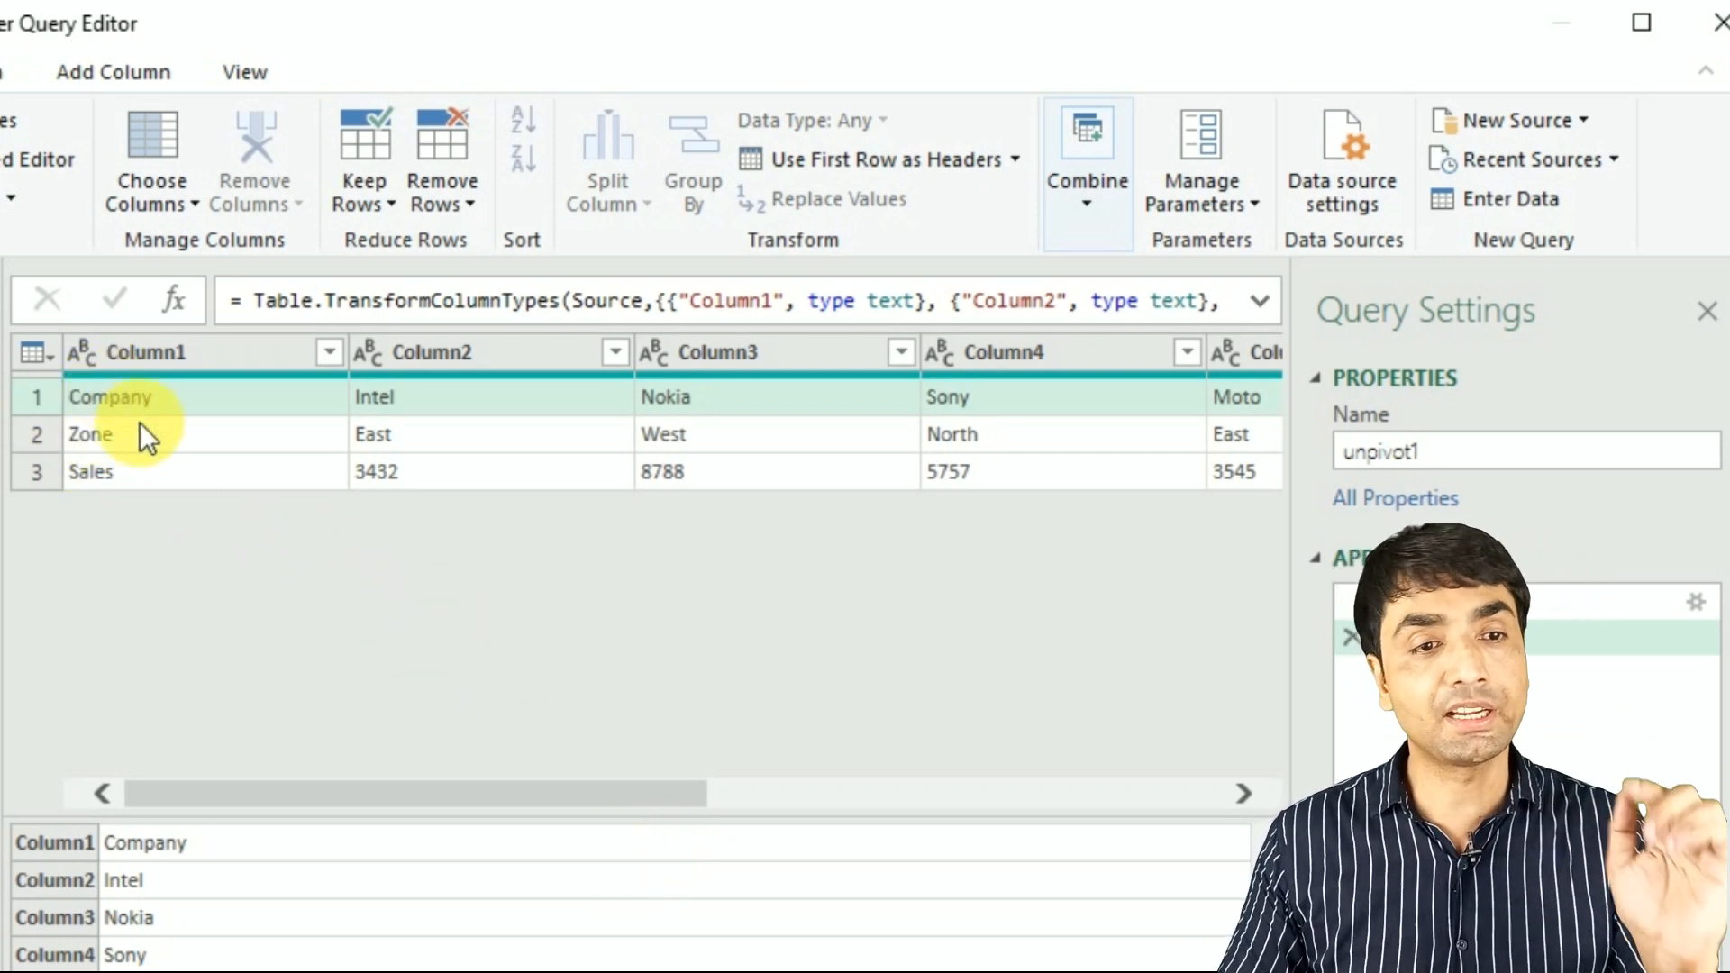
Promote the first row of the unpivot1 query to column headers
click(2, 73)
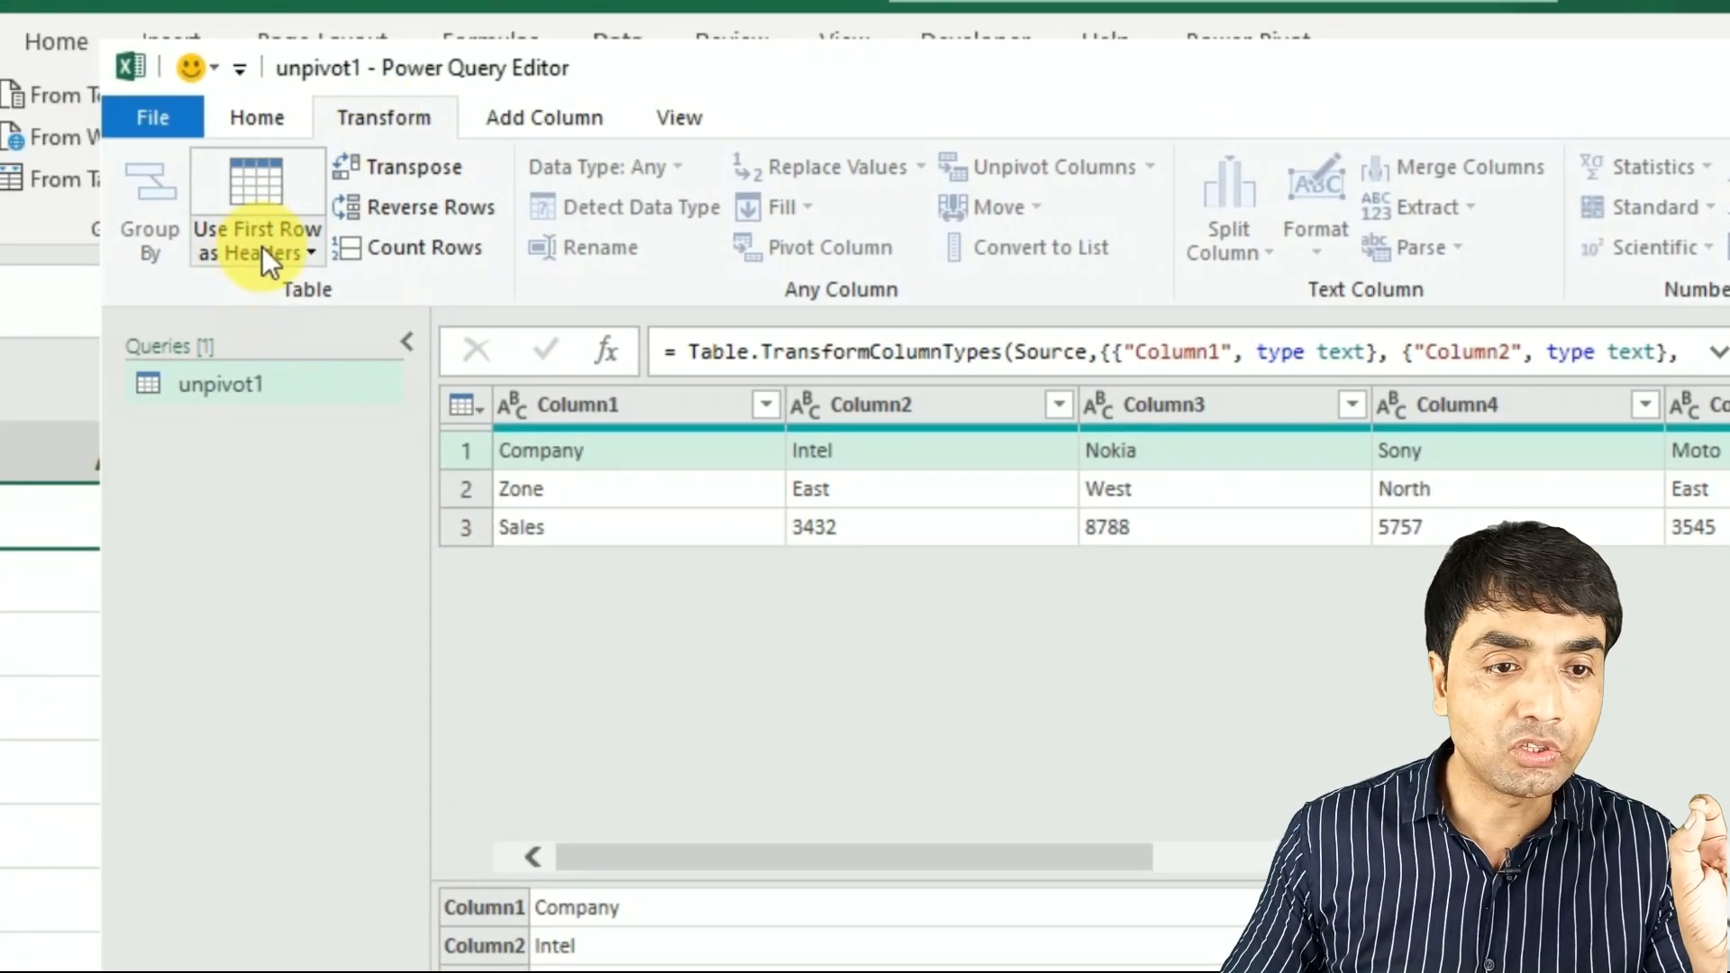
click(272, 248)
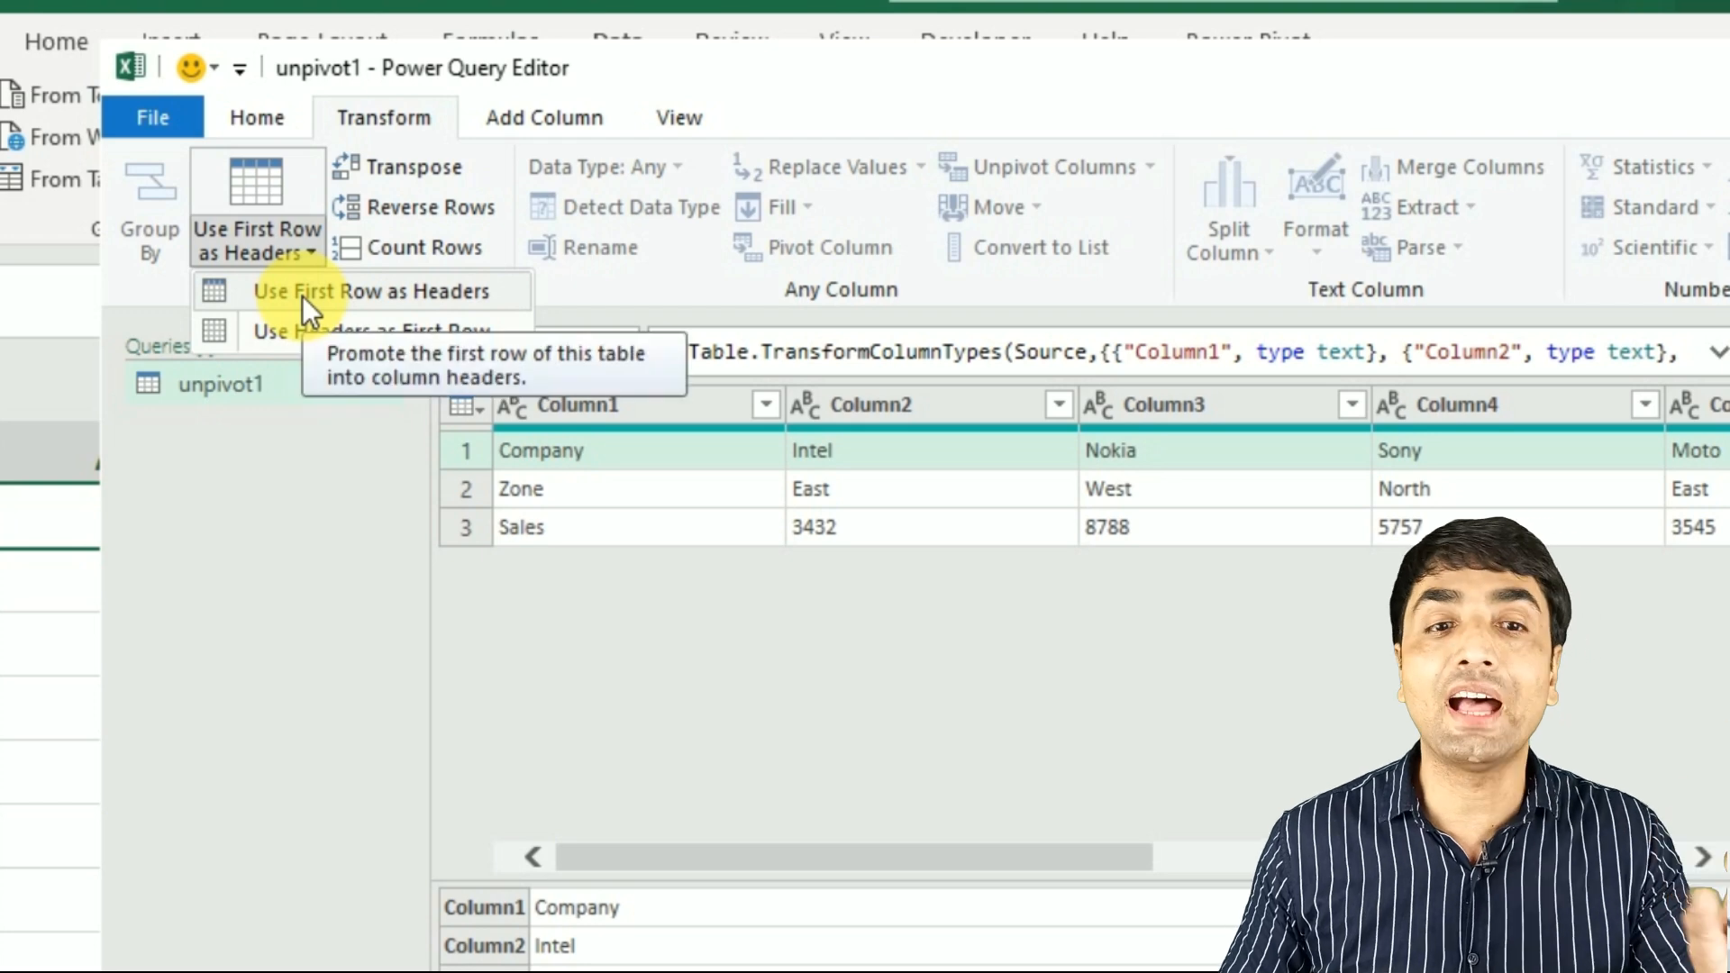
click(301, 292)
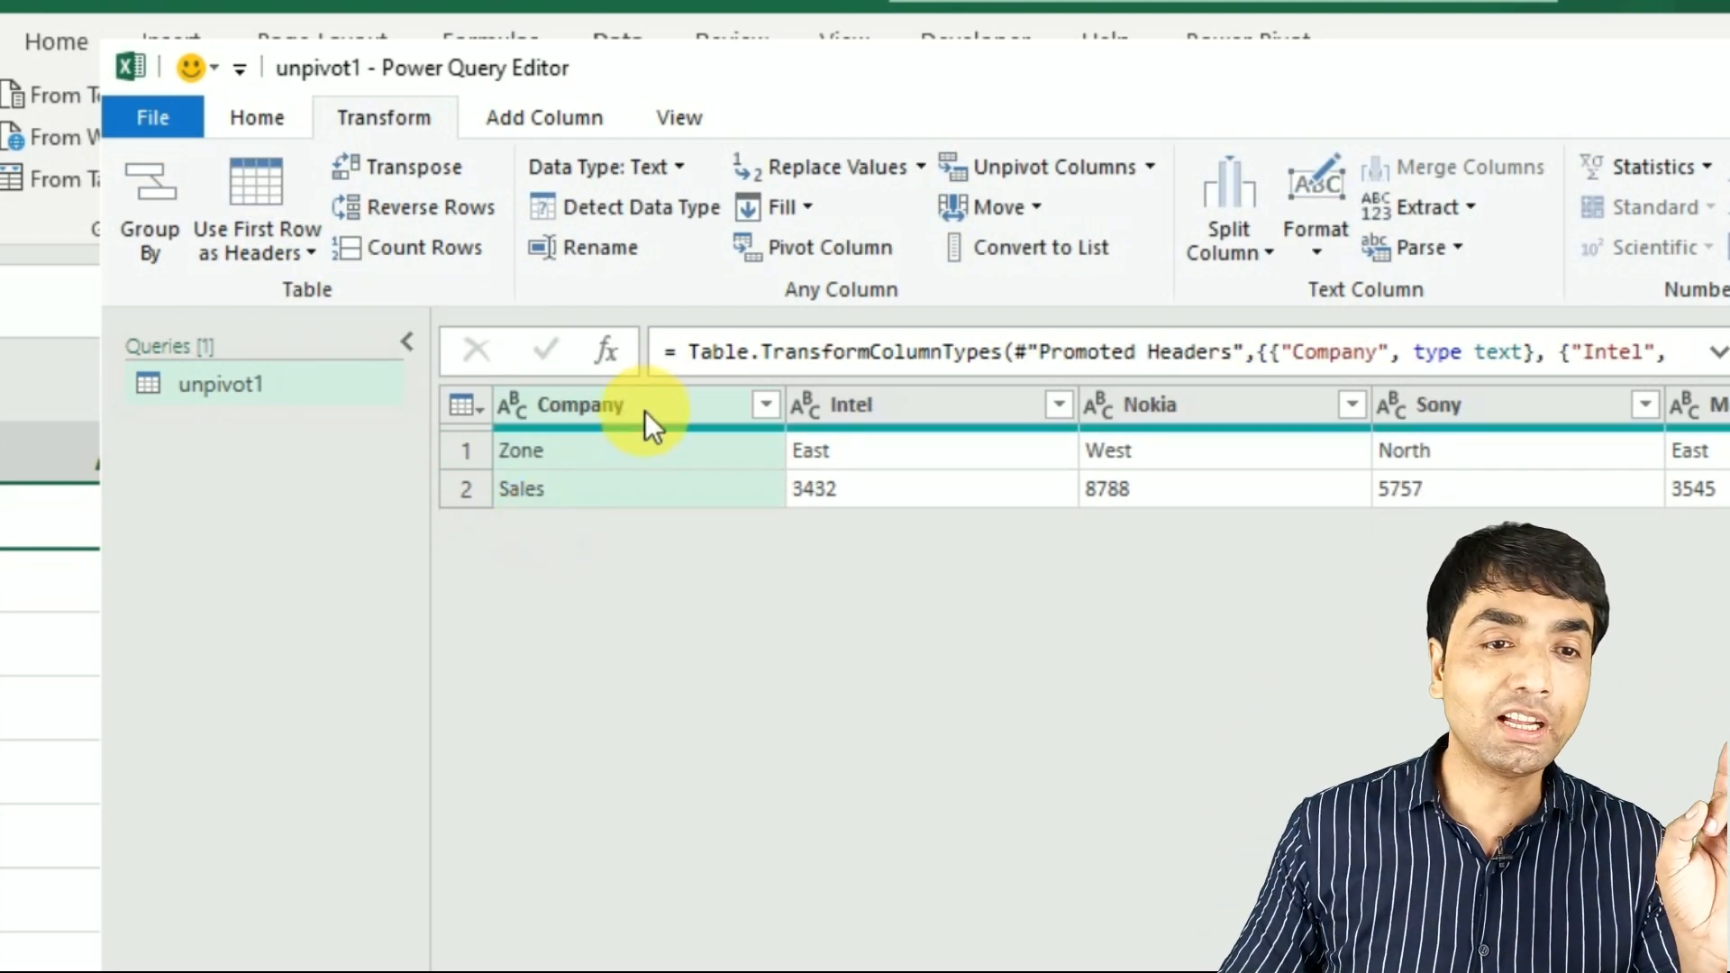
Try to transpose the unpivot1 table with its promoted headers
click(393, 175)
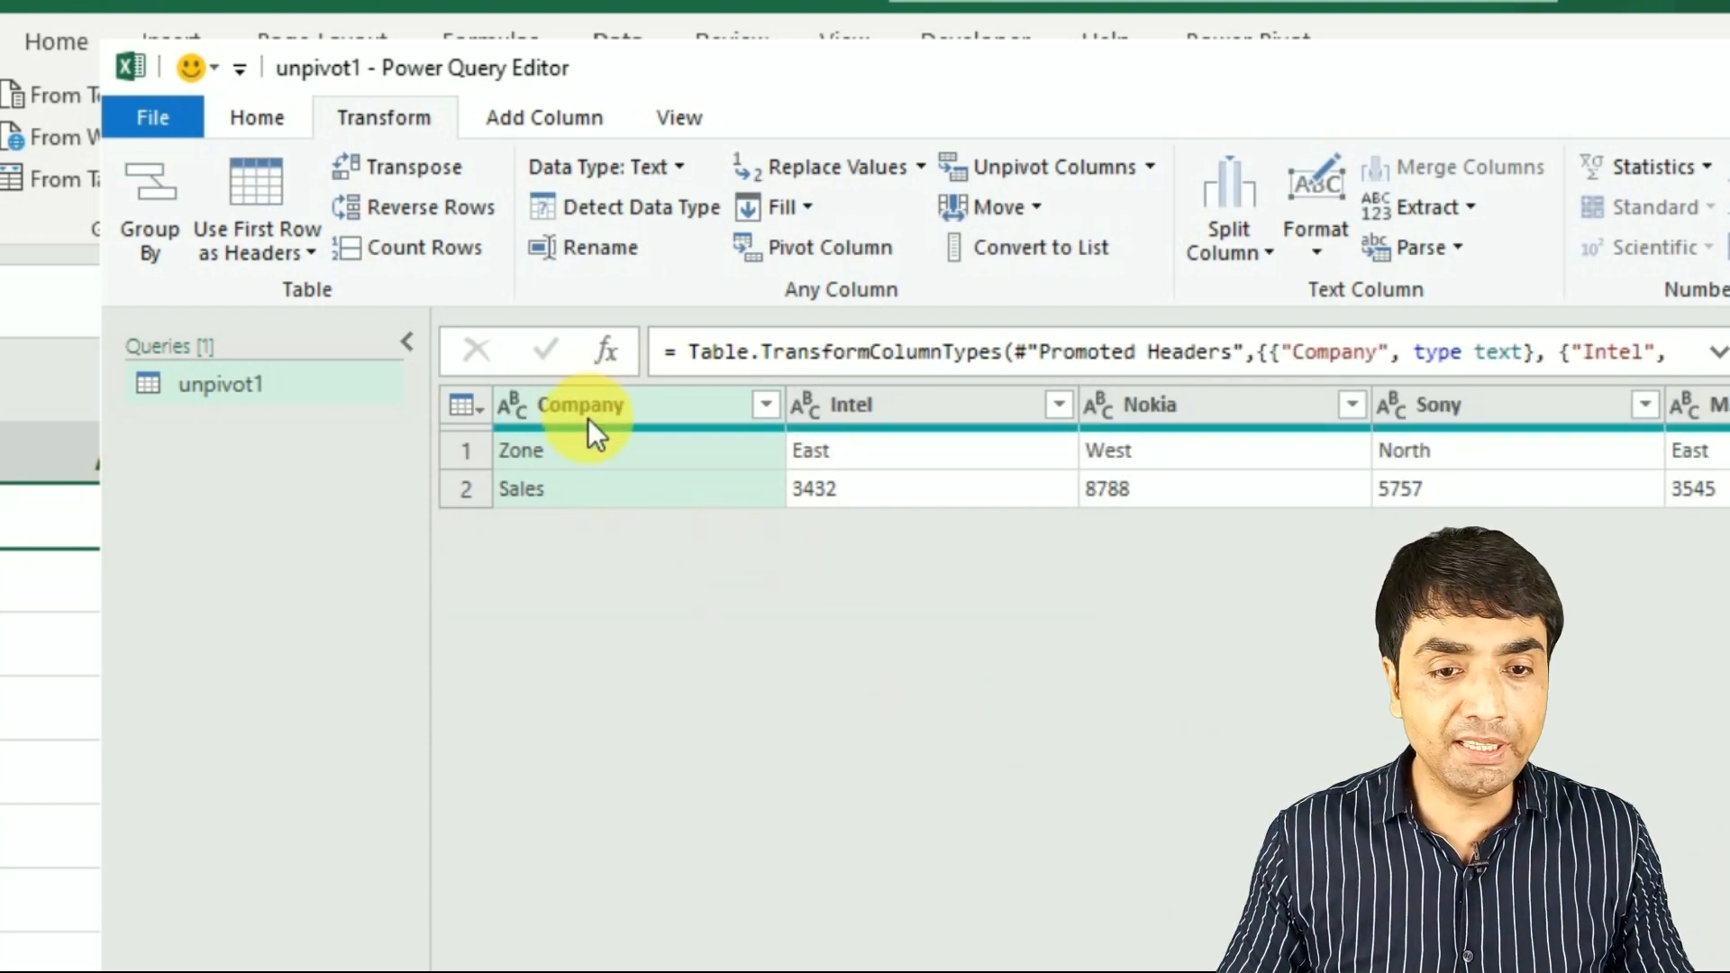
click(442, 166)
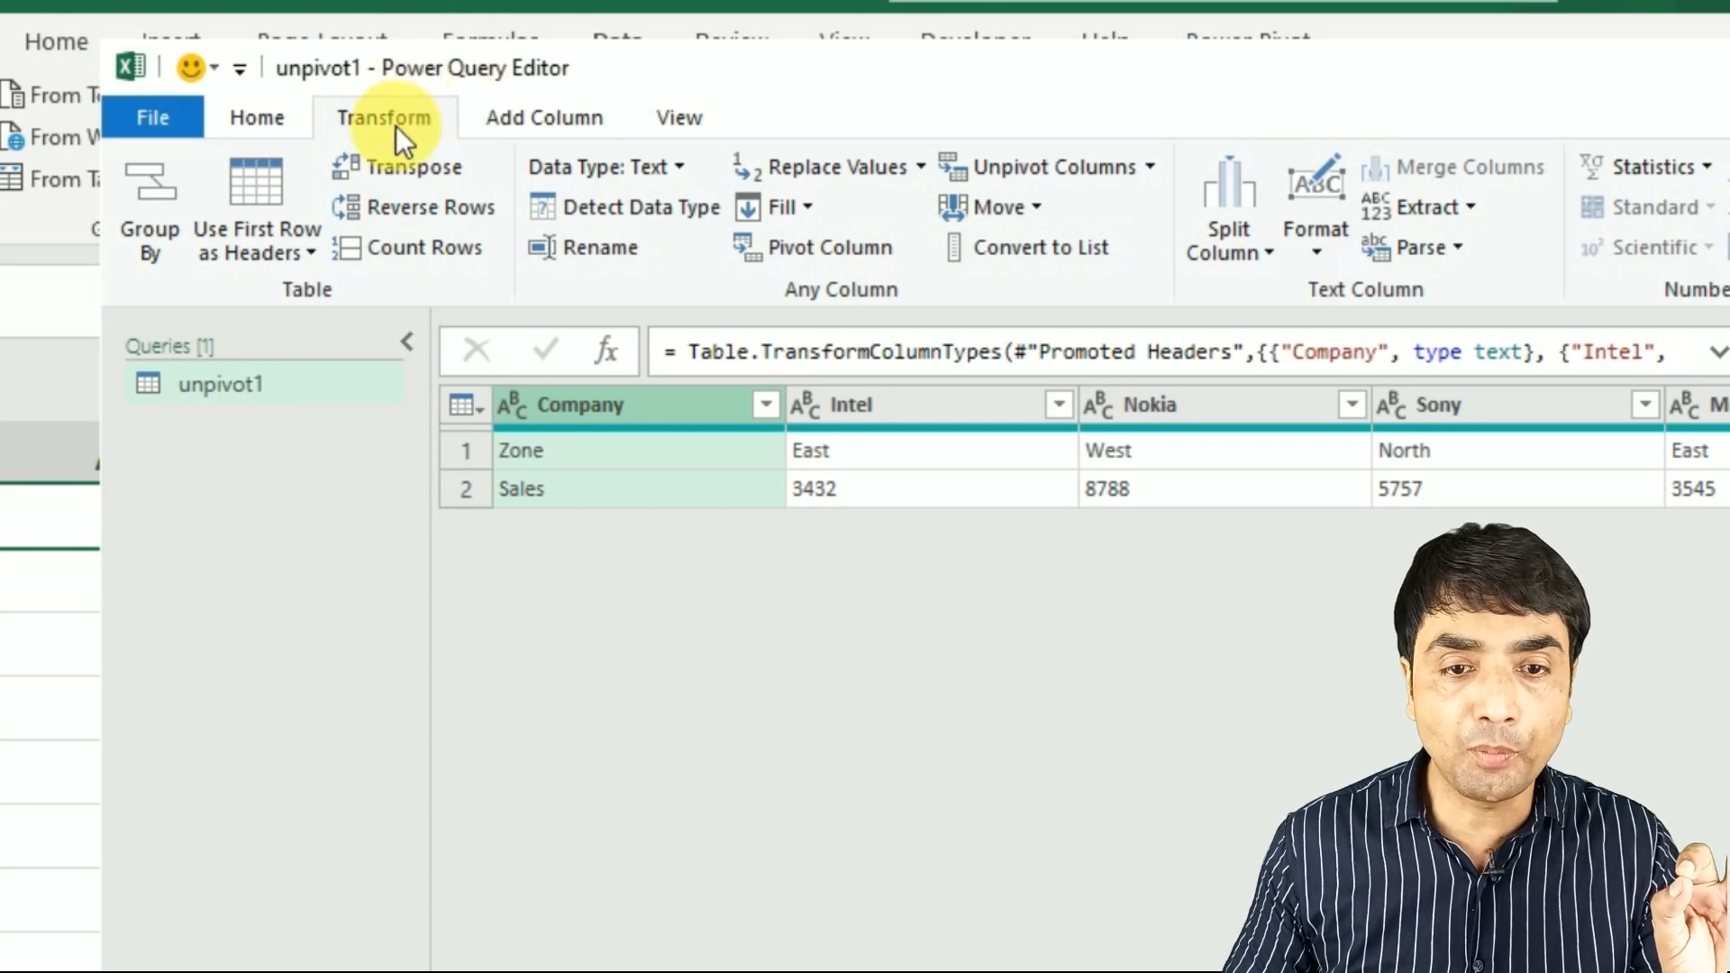
Unpivot all columns except Company in the unpivot1 query with Unpivot Other Columns
click(1156, 167)
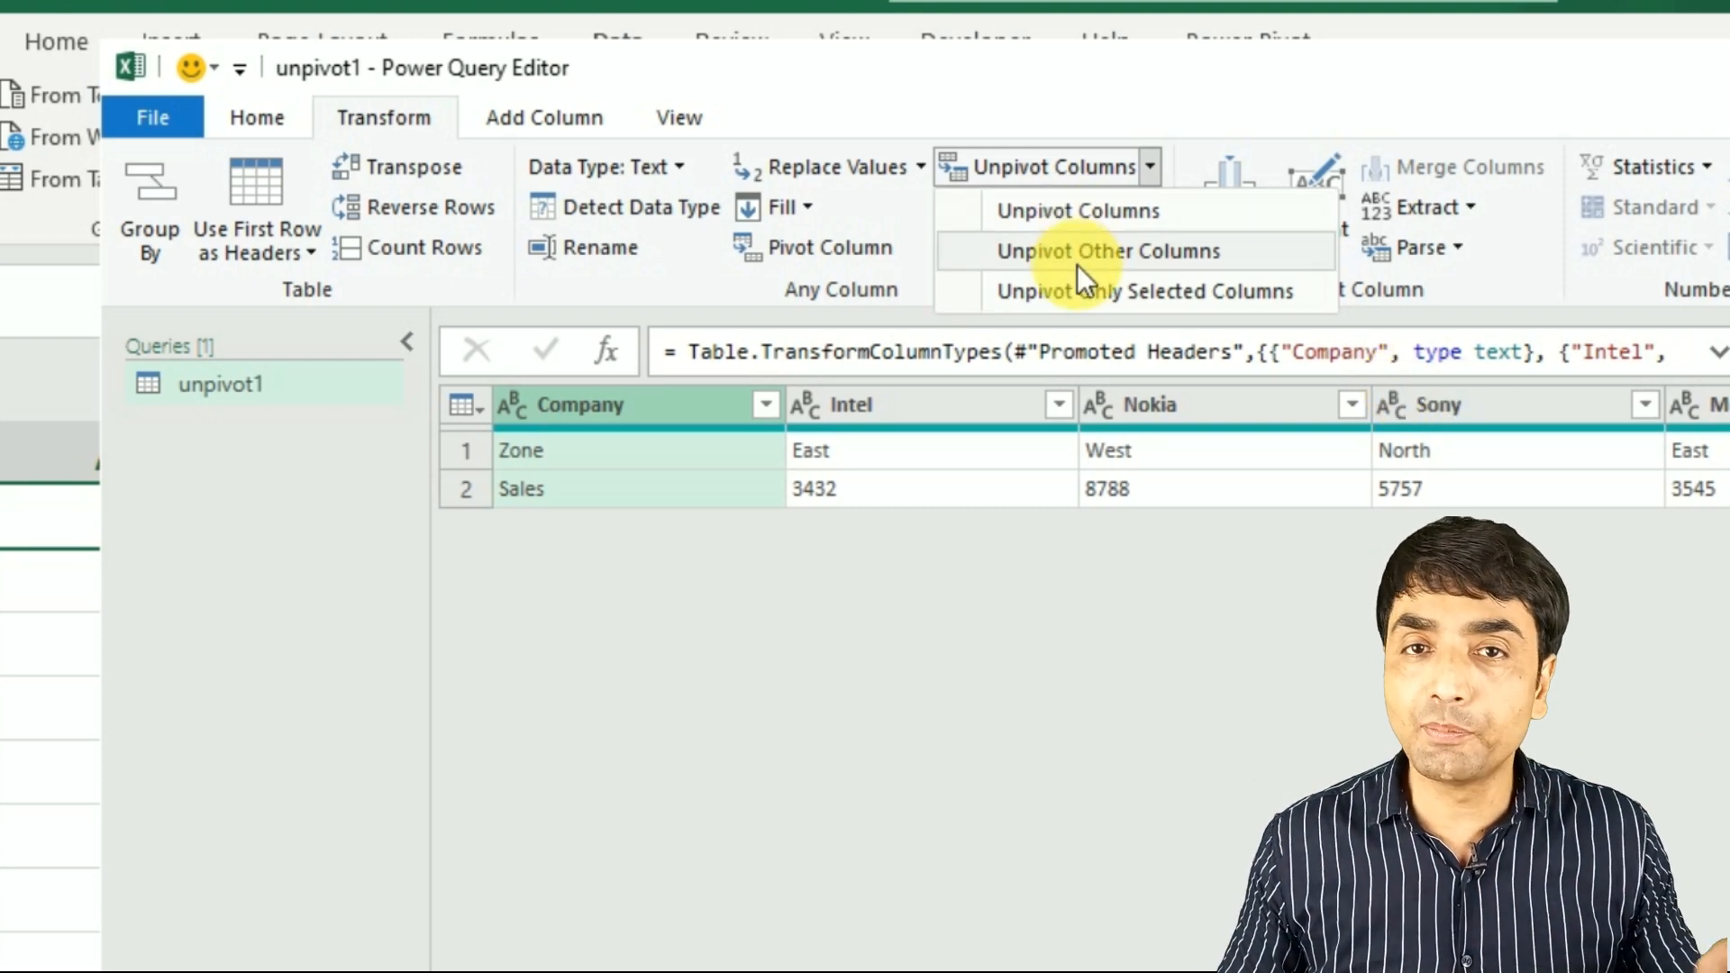
click(557, 420)
right_click(557, 420)
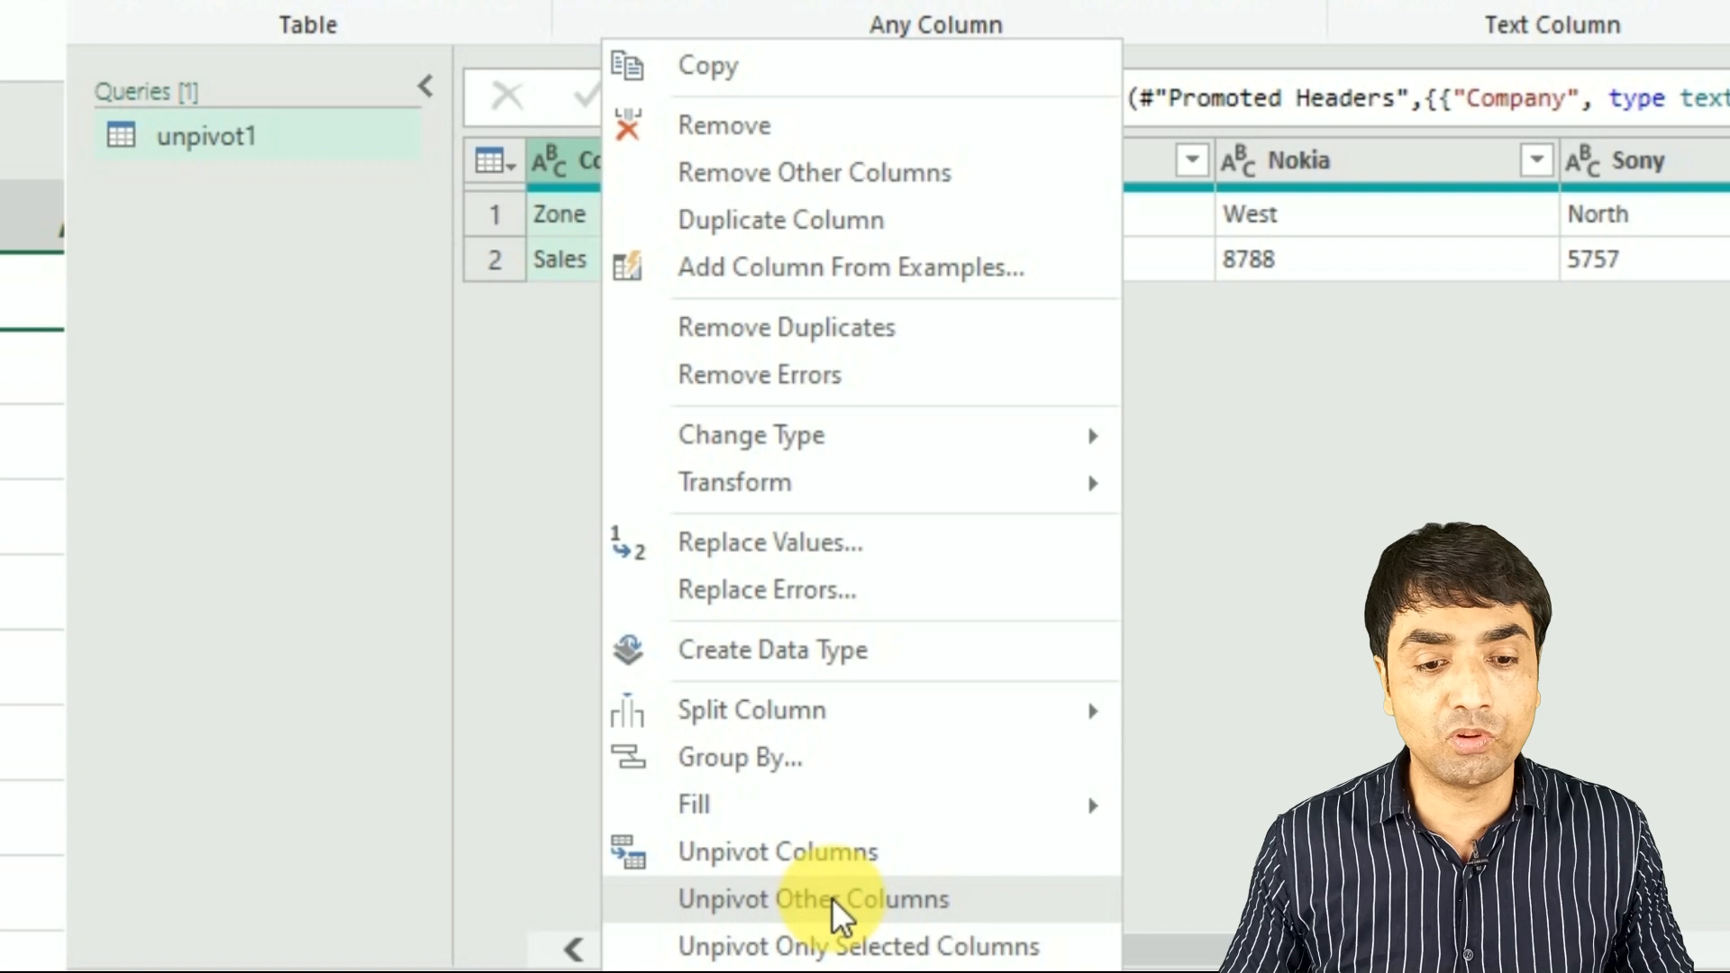
click(831, 897)
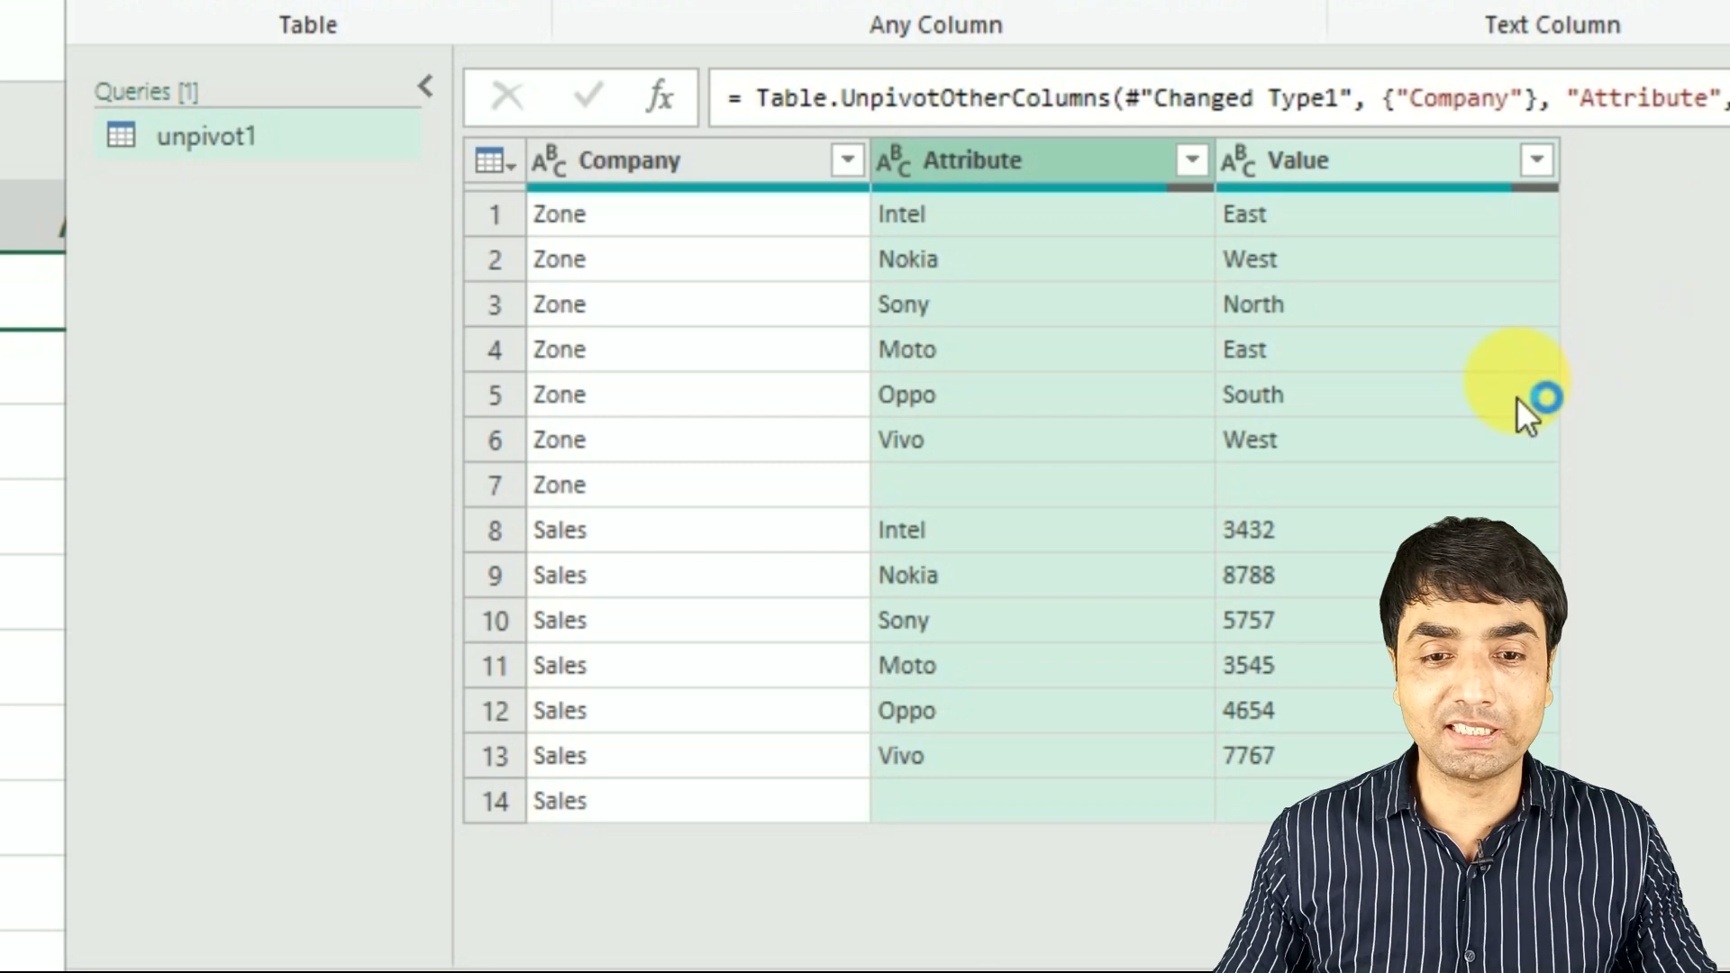
click(1478, 484)
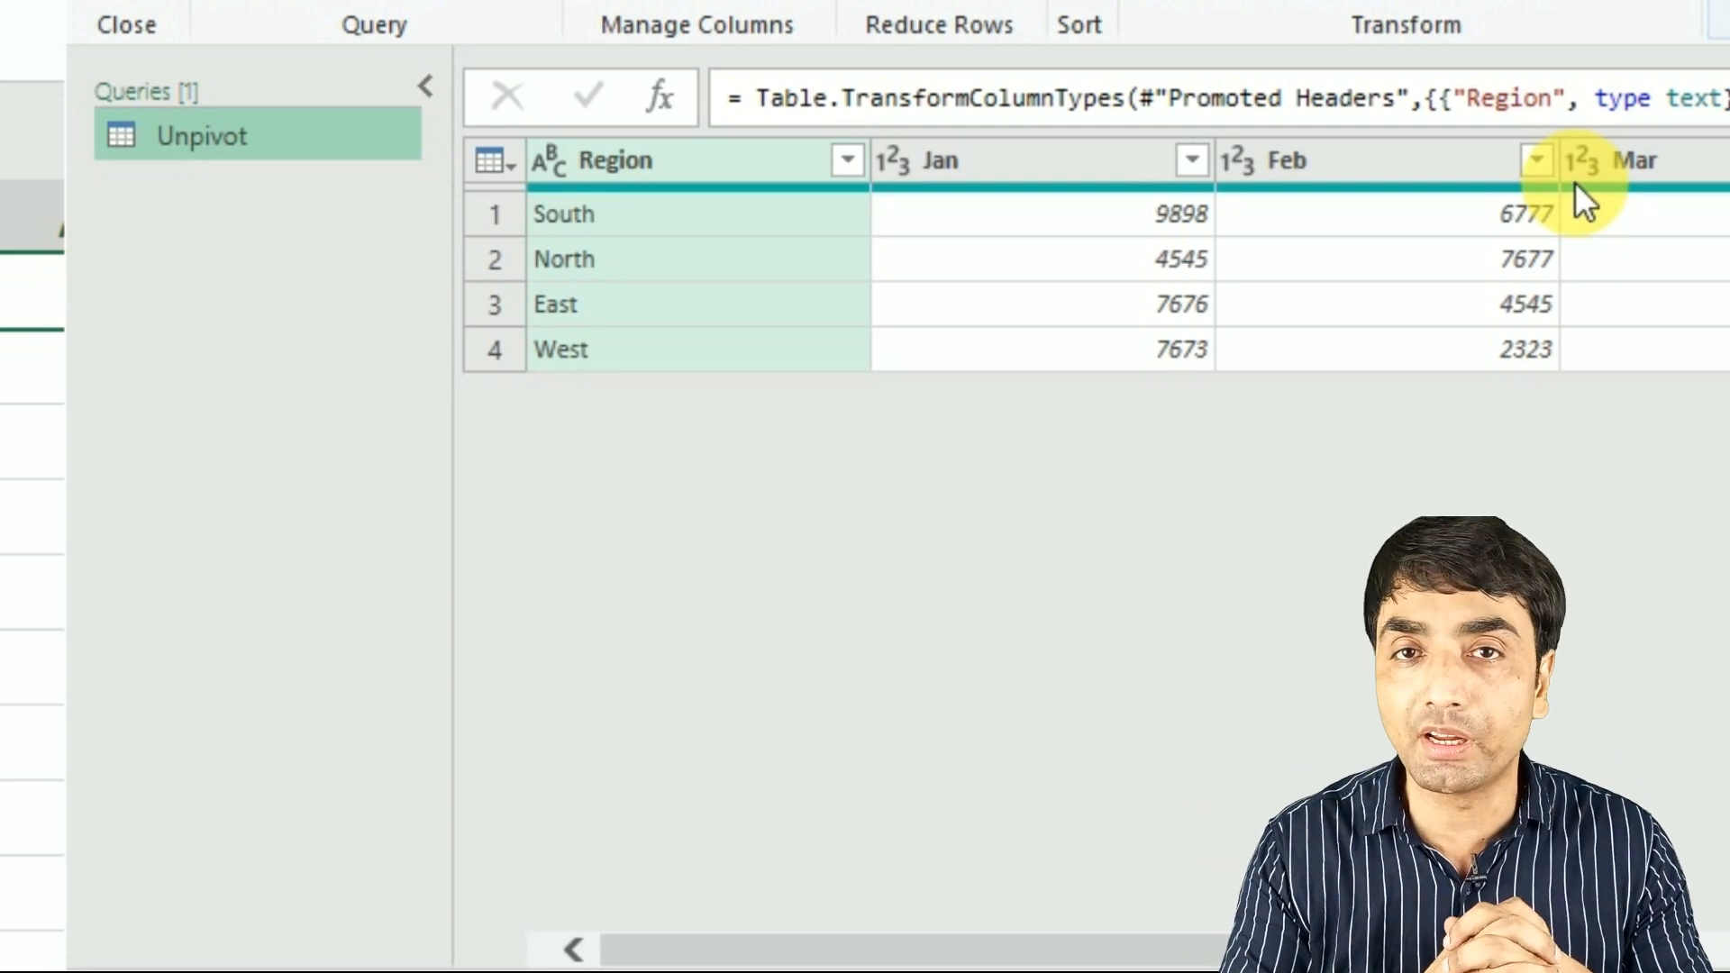
Select the Region column of the Unpivot query and unpivot all the other columns
click(817, 507)
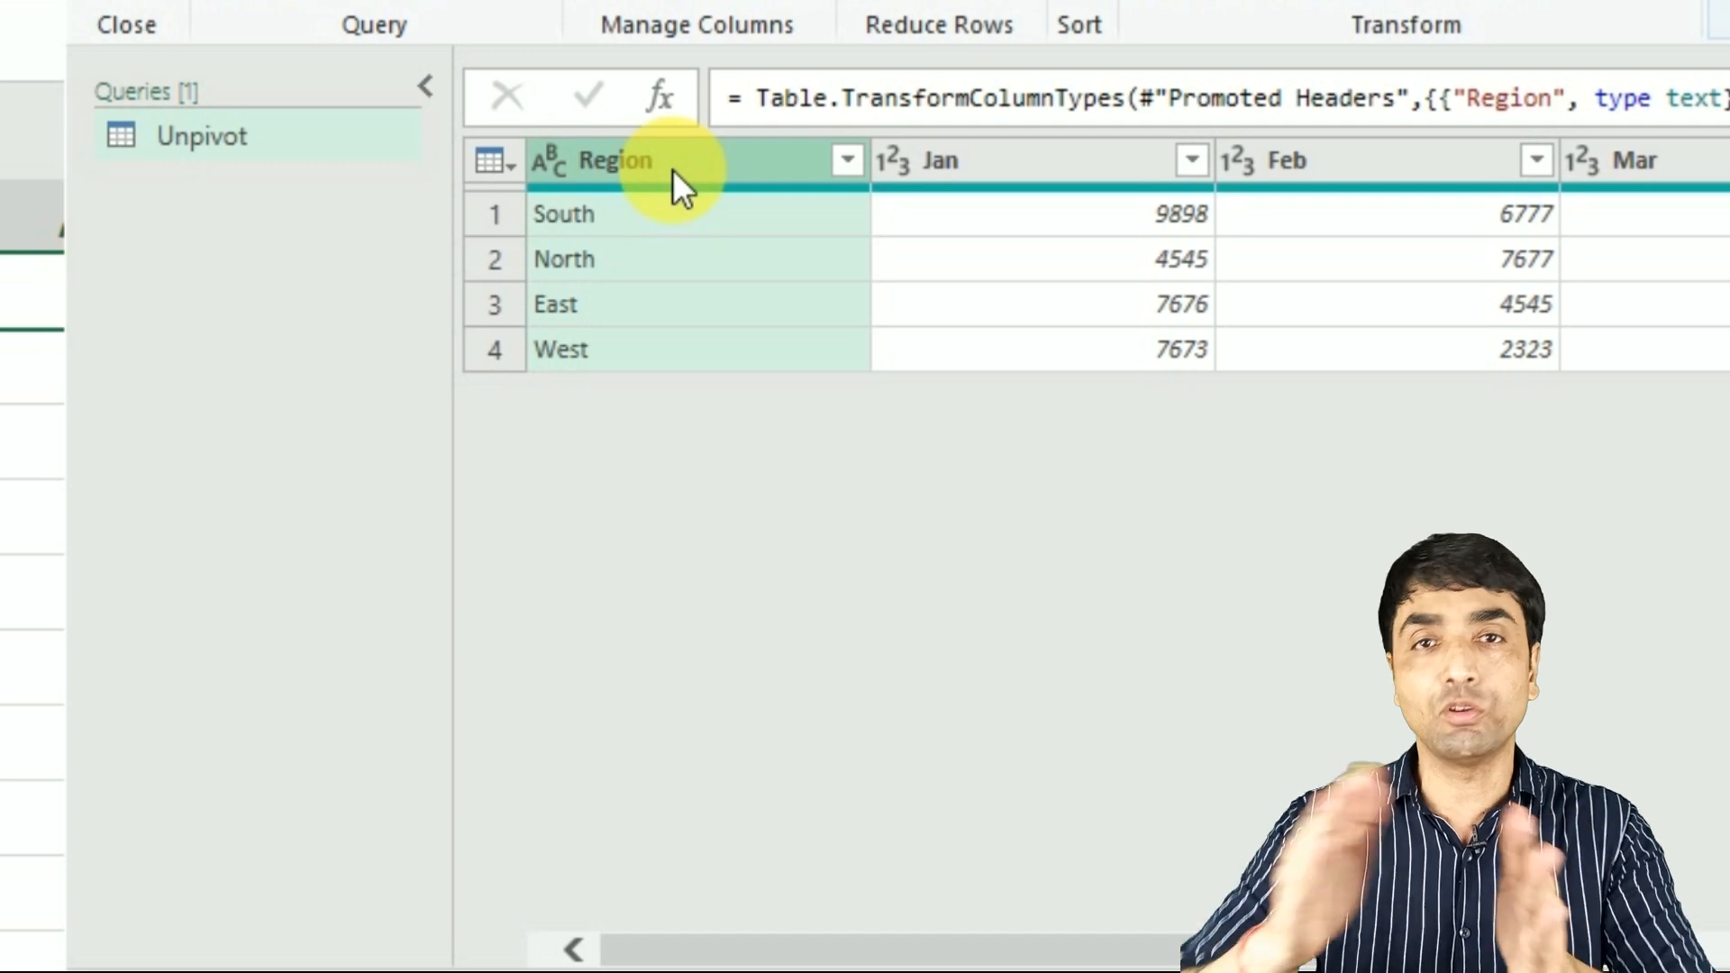
click(486, 191)
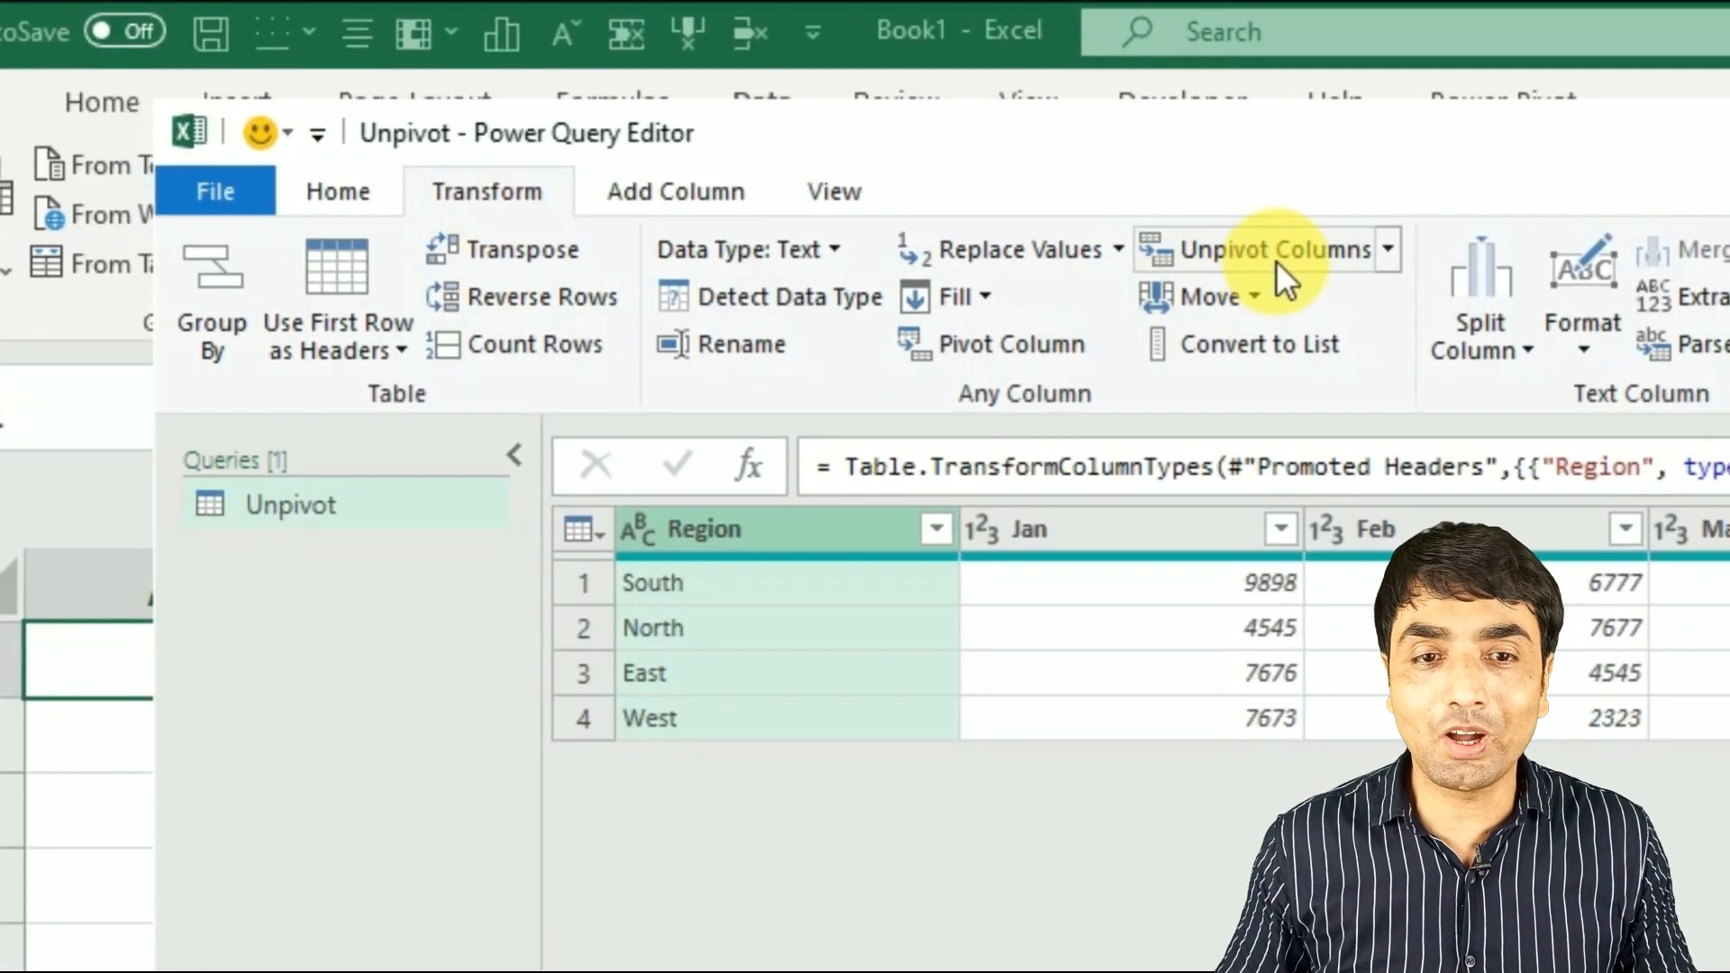
click(1391, 251)
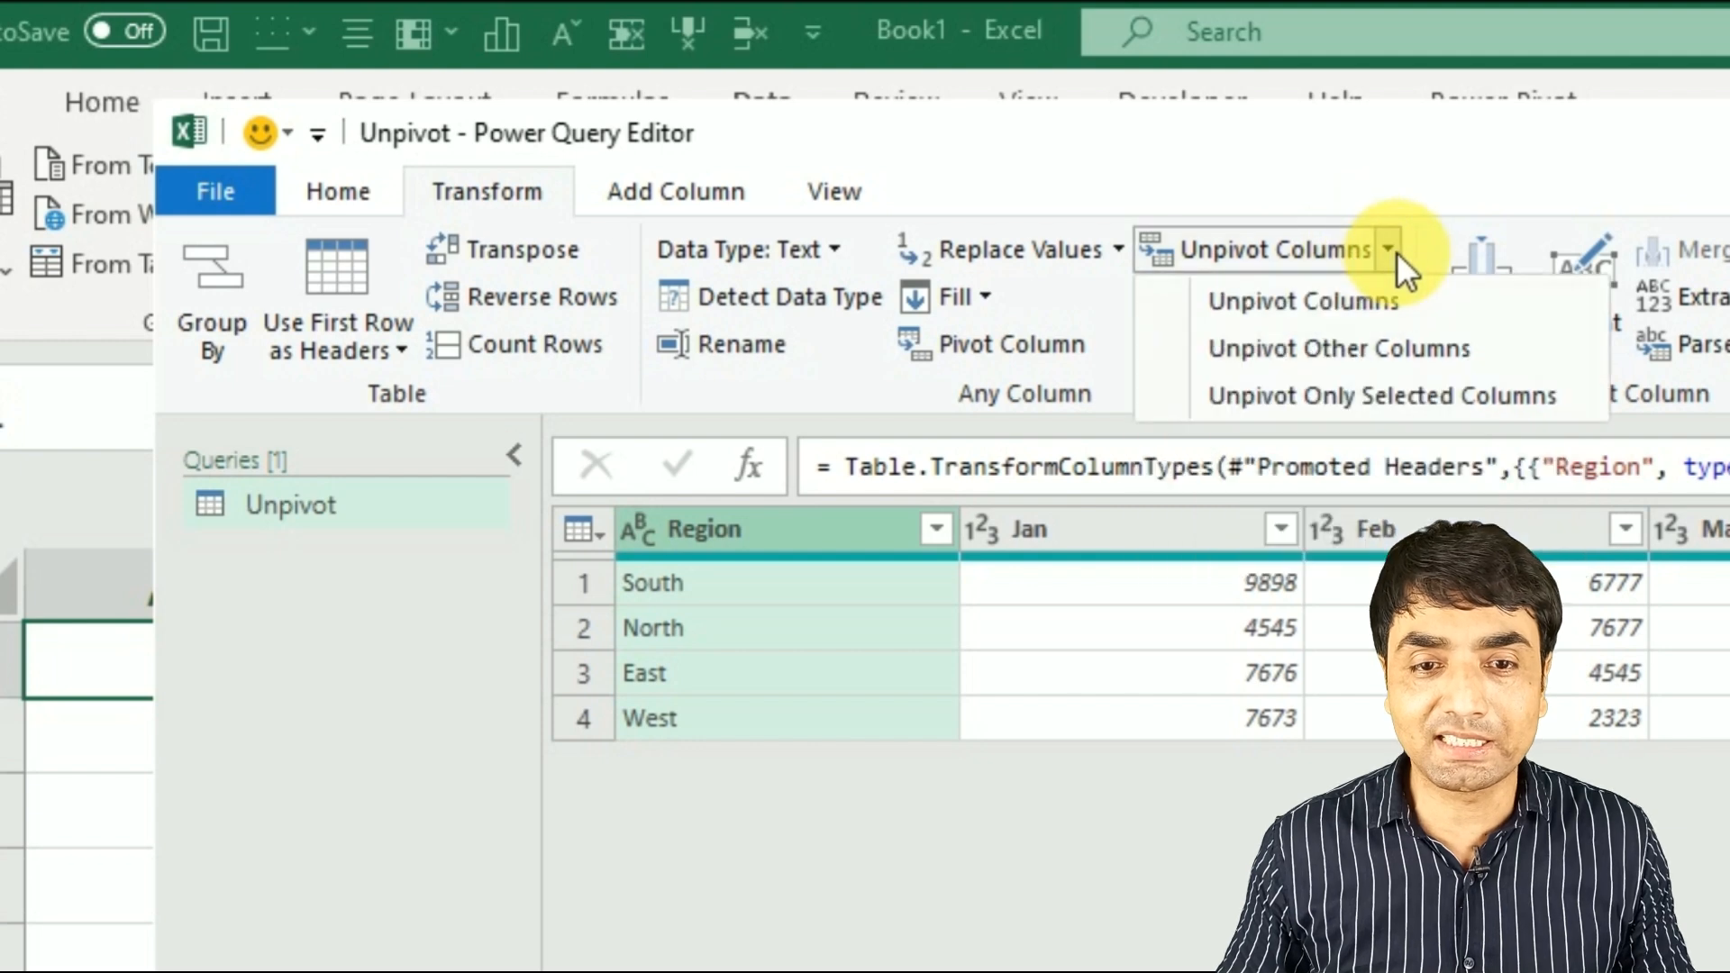
click(1355, 349)
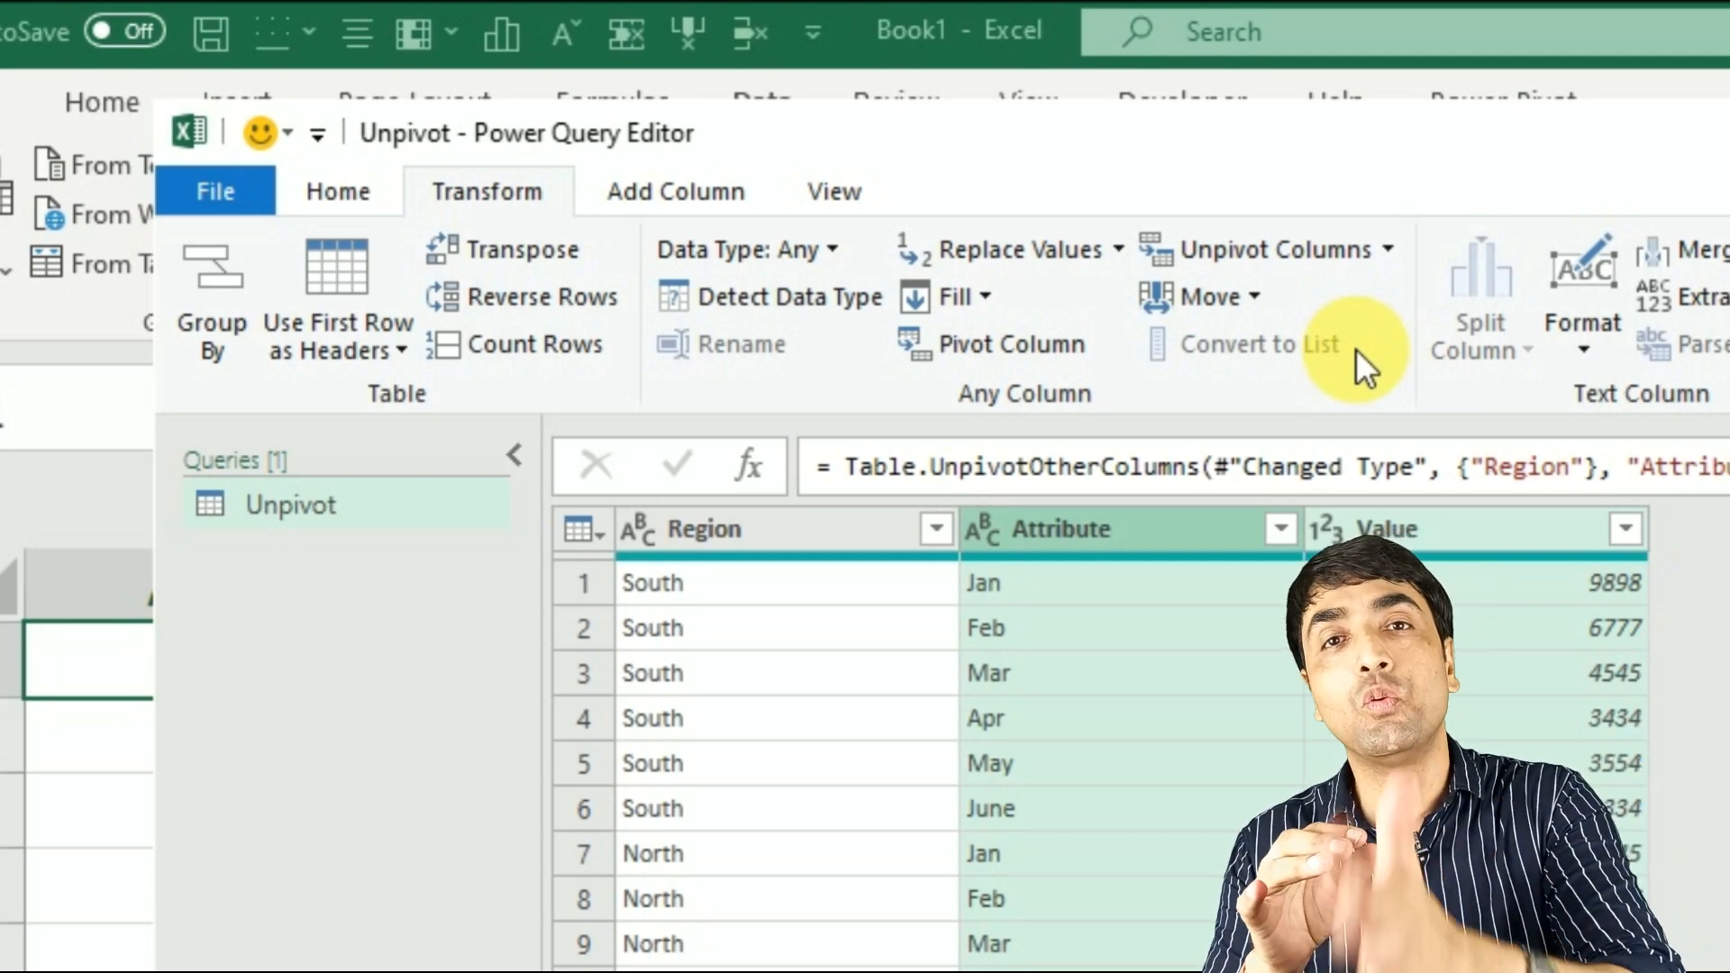
Rename the Attribute column to Month
double_click(1034, 528)
text(Month)
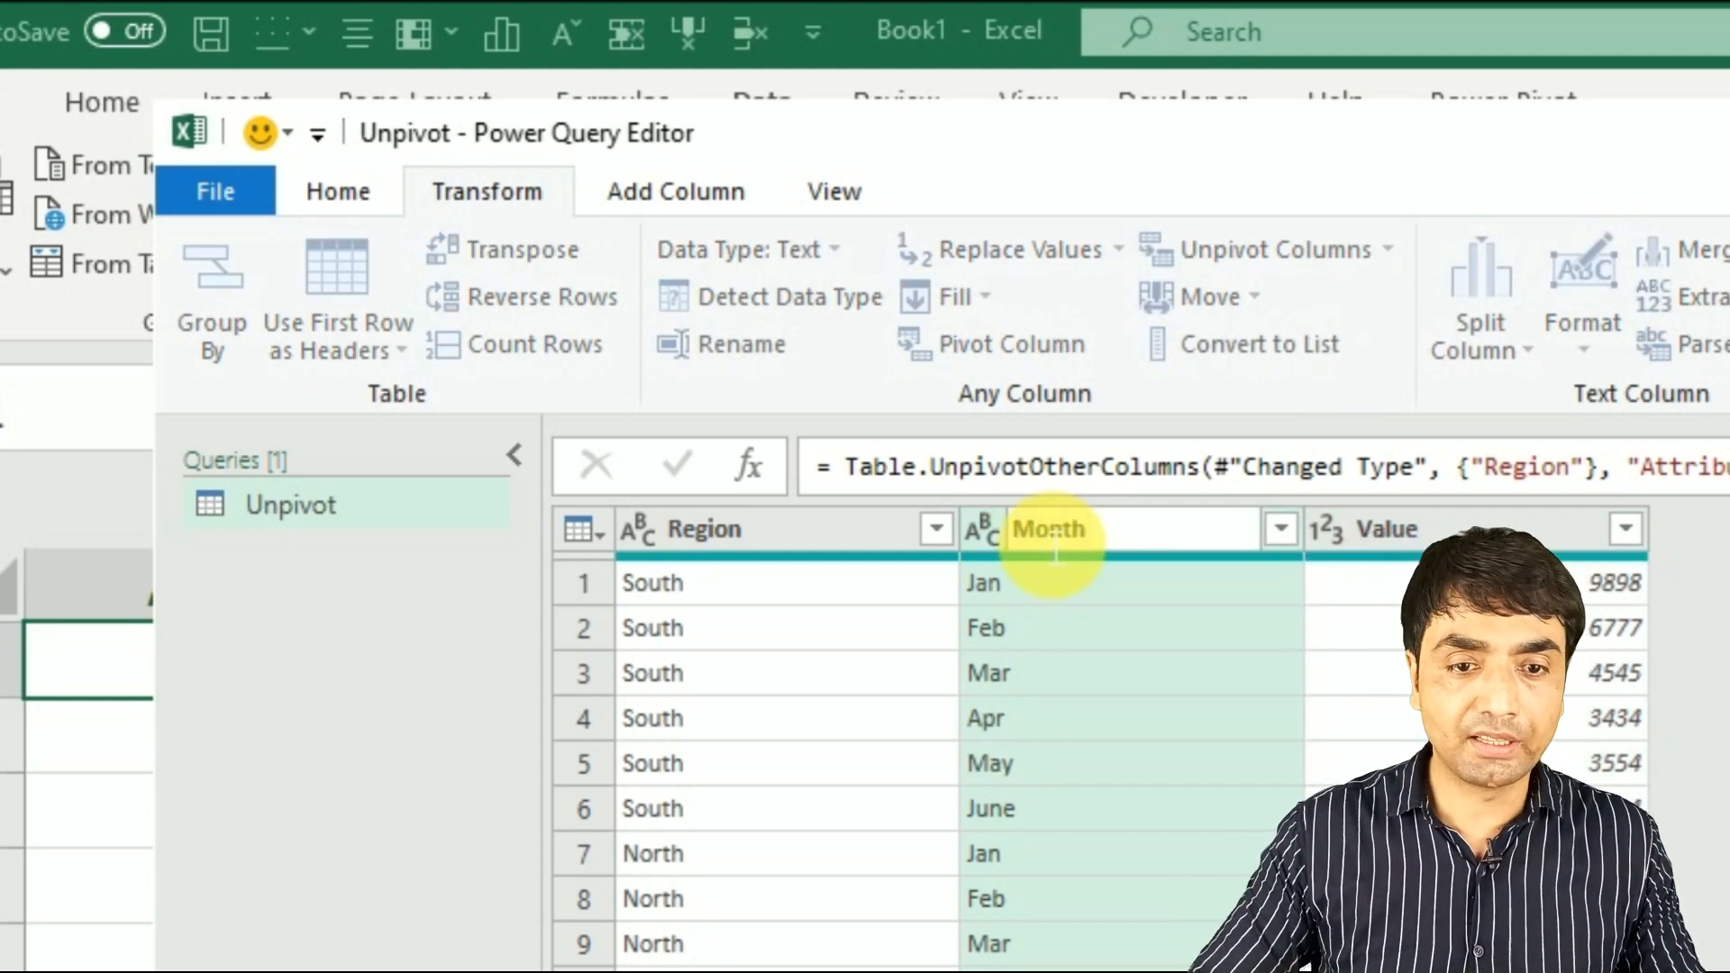
key(Return)
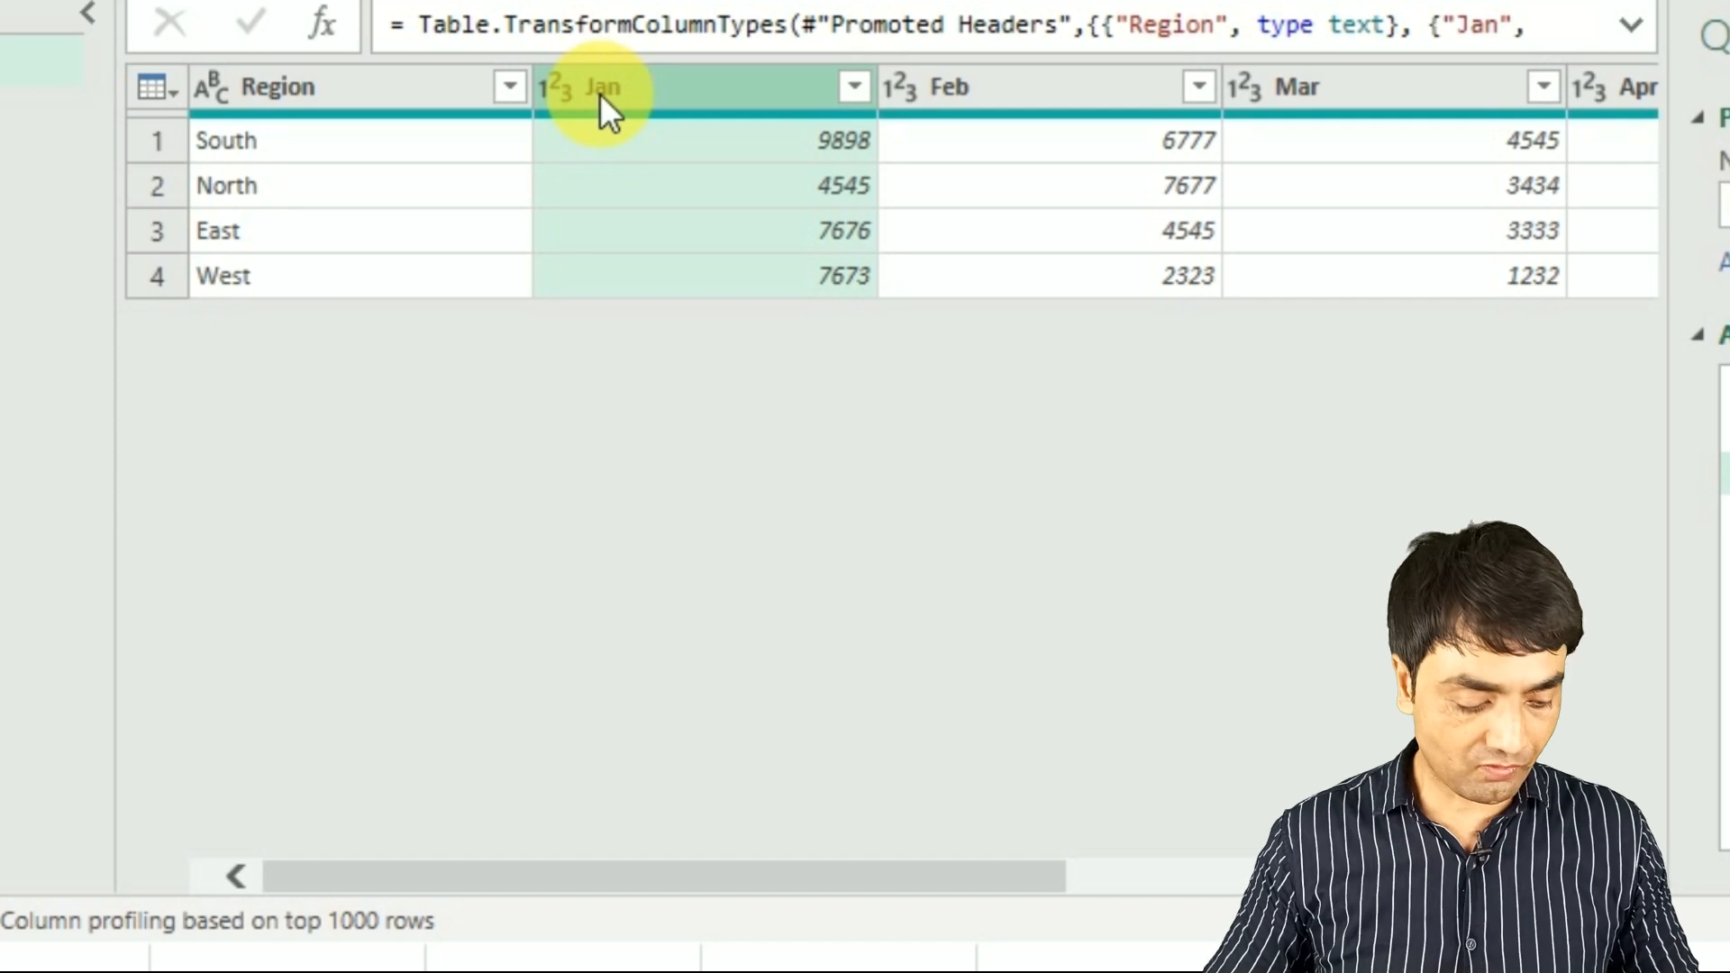
Select the month columns from Jan to June and apply Unpivot Only Selected Columns
key(shift+Right)
key(shift+Right)
key(shift+Right)
key(shift+Right)
key(shift+Right)
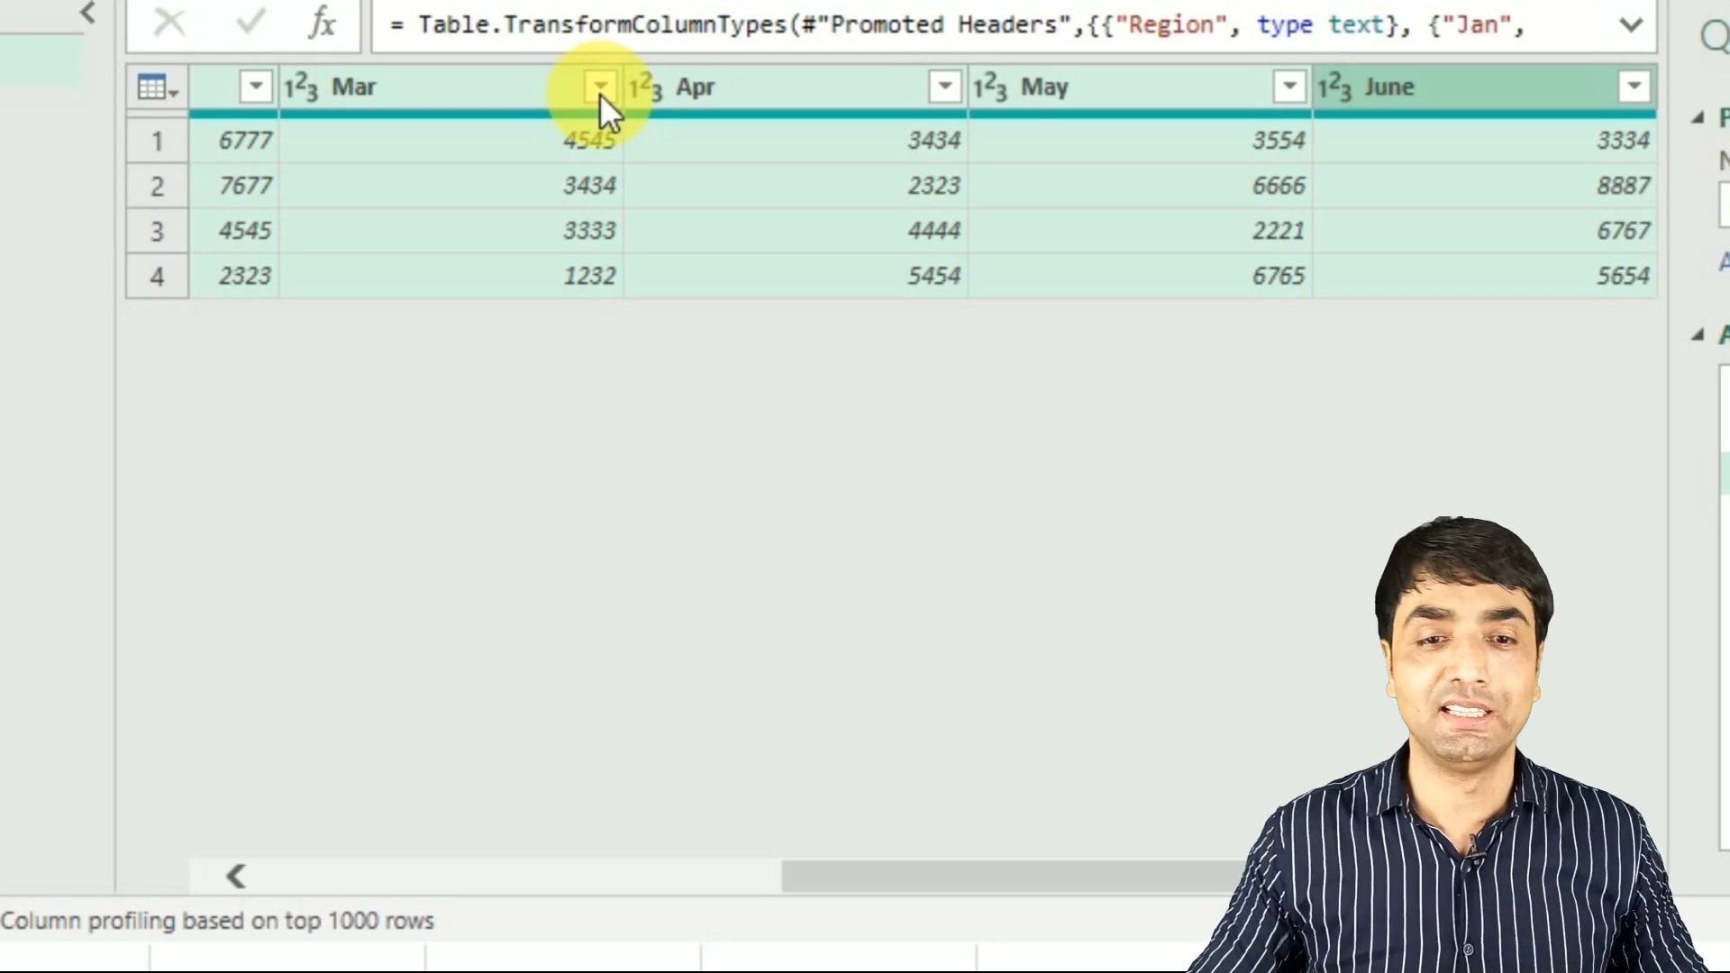
right_click(685, 84)
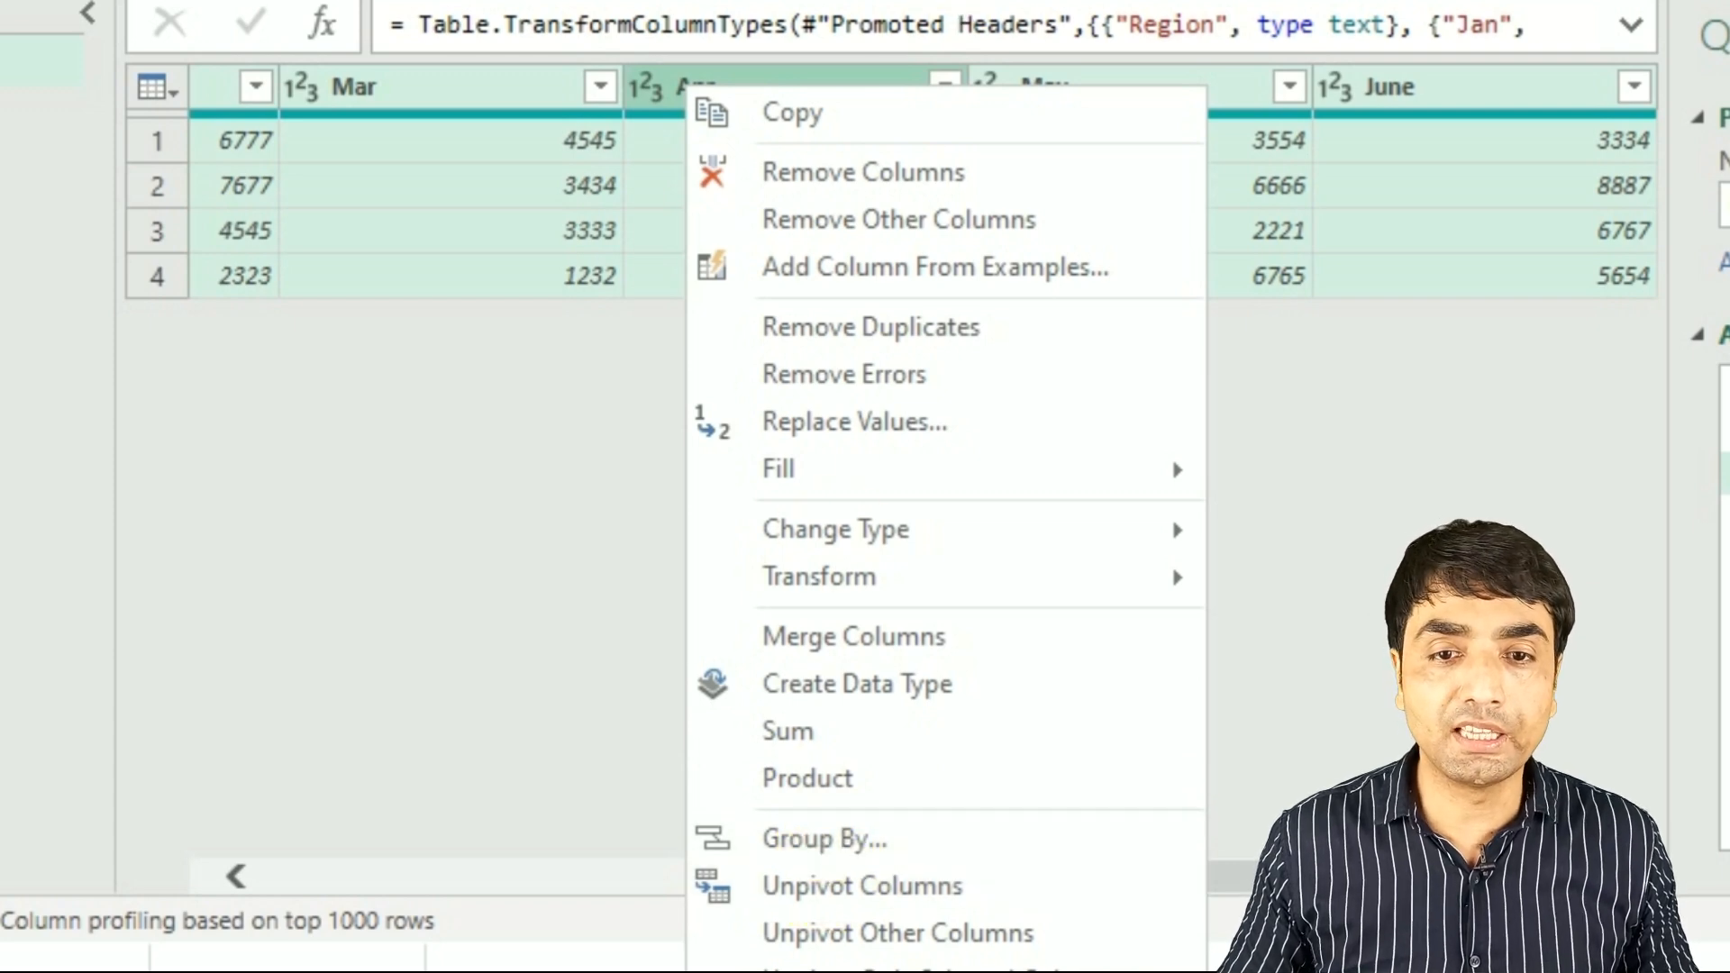
key(Escape)
click(1137, 156)
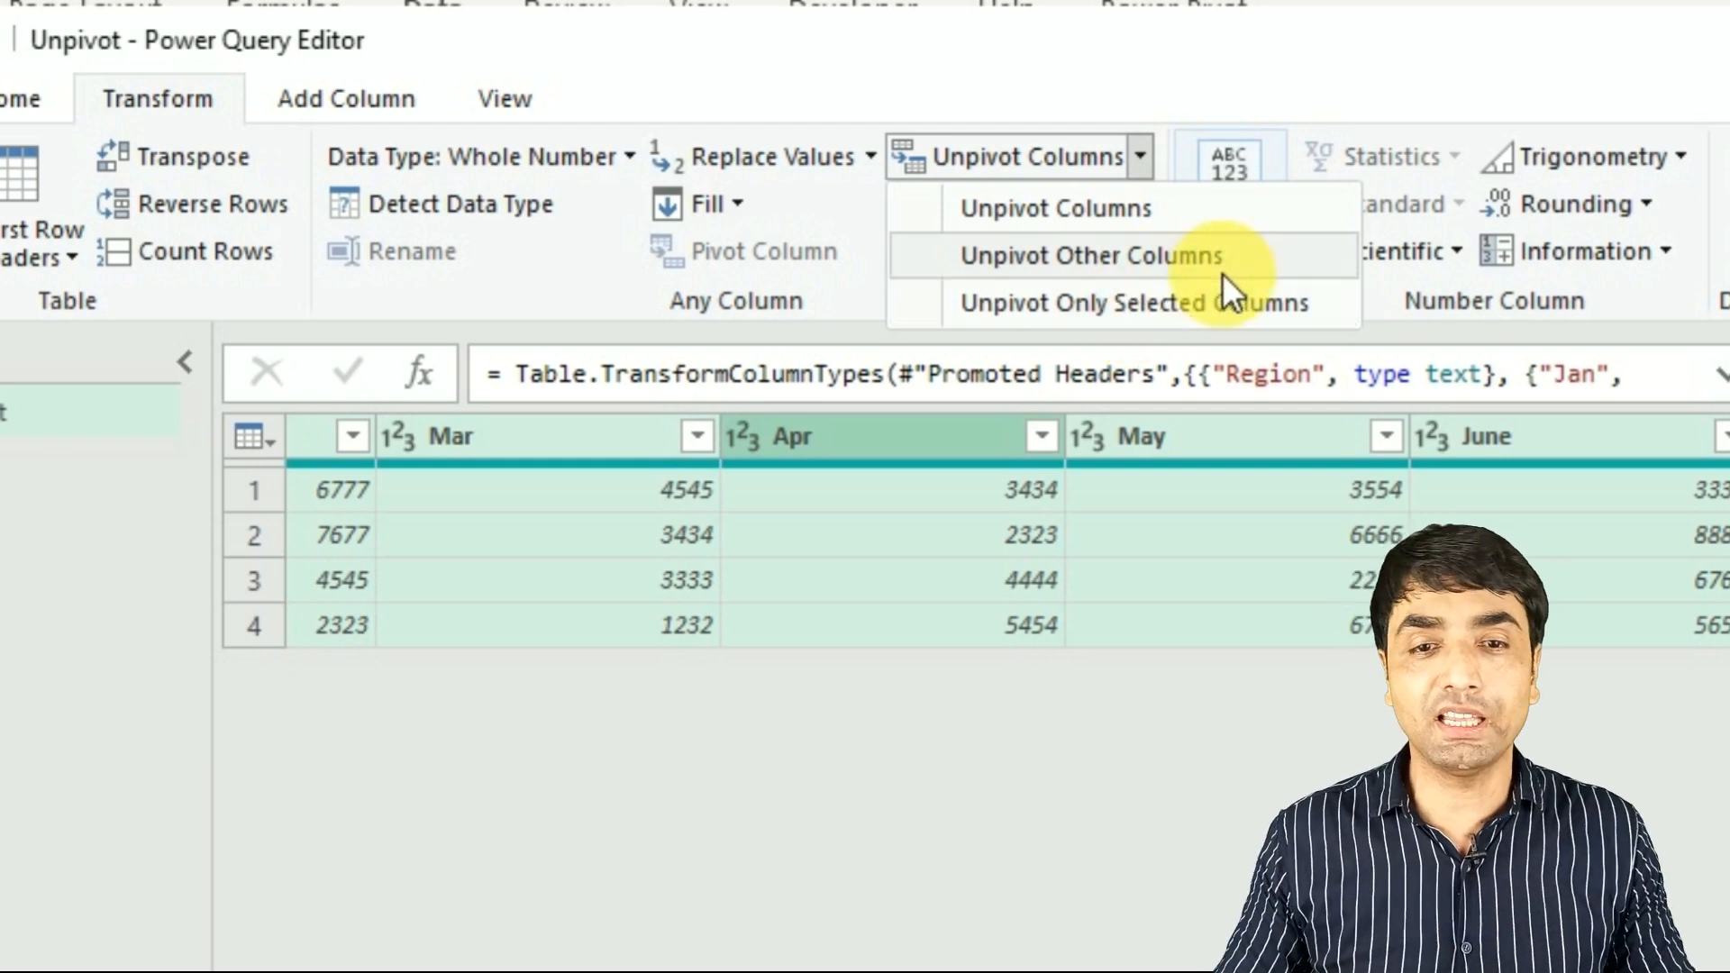
click(1061, 303)
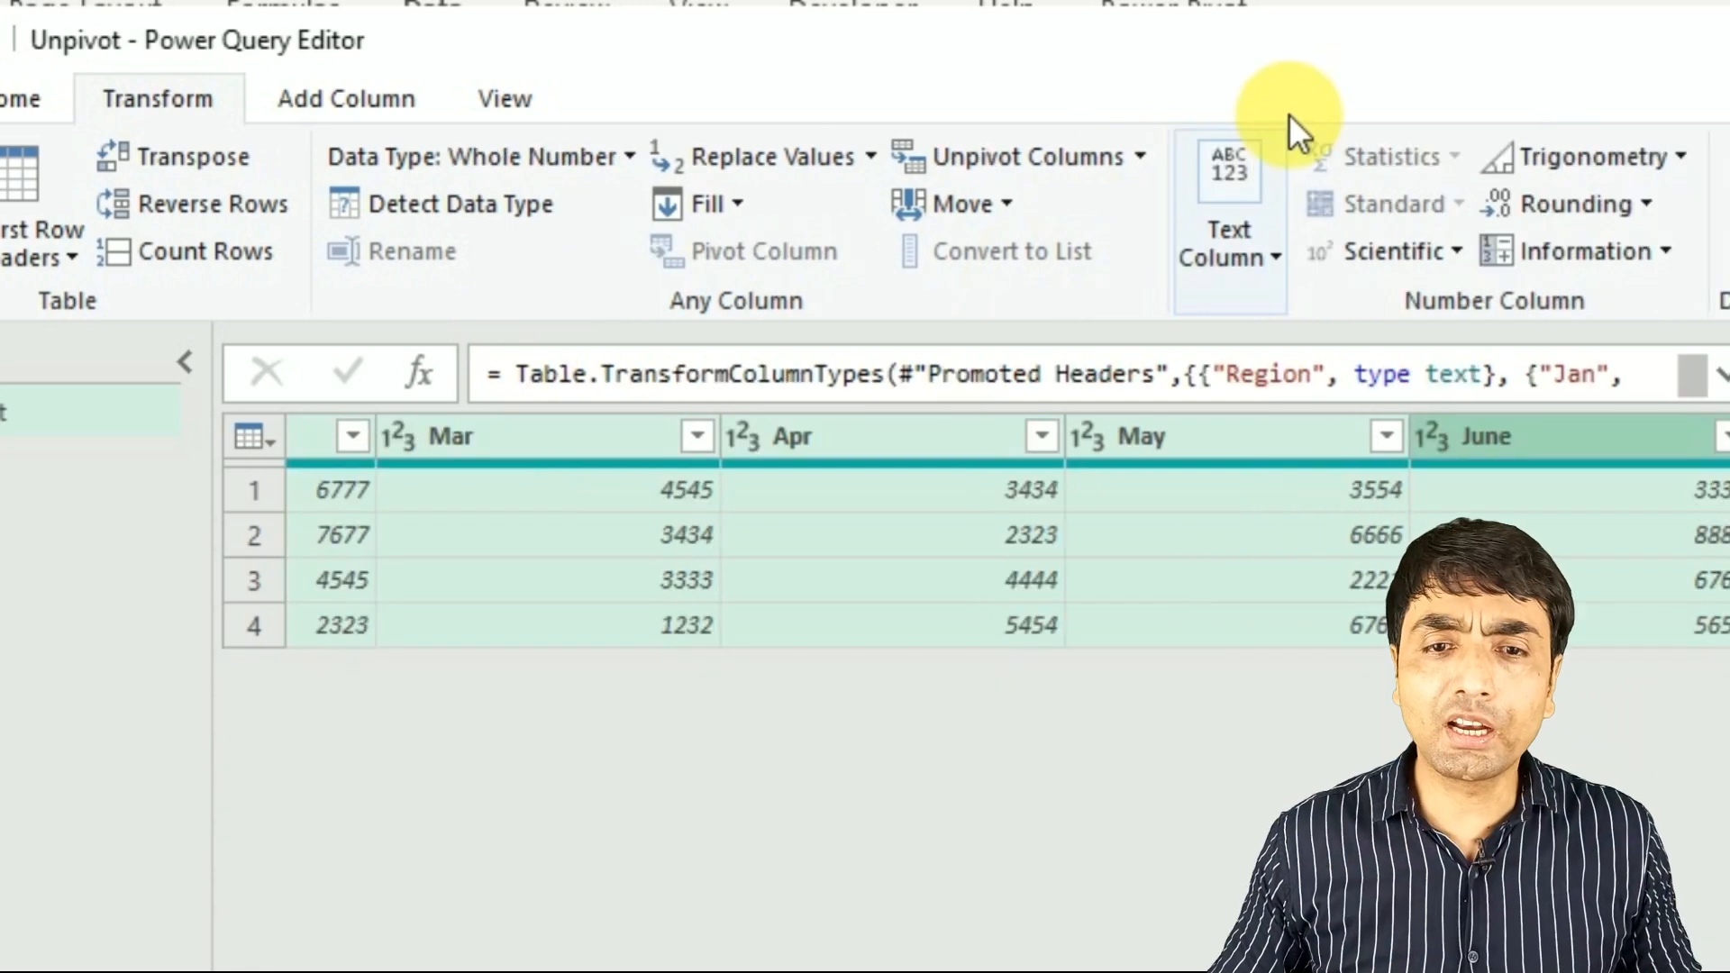
Apply the standard Unpivot Columns command to the selected month columns, Jan to June
click(1140, 158)
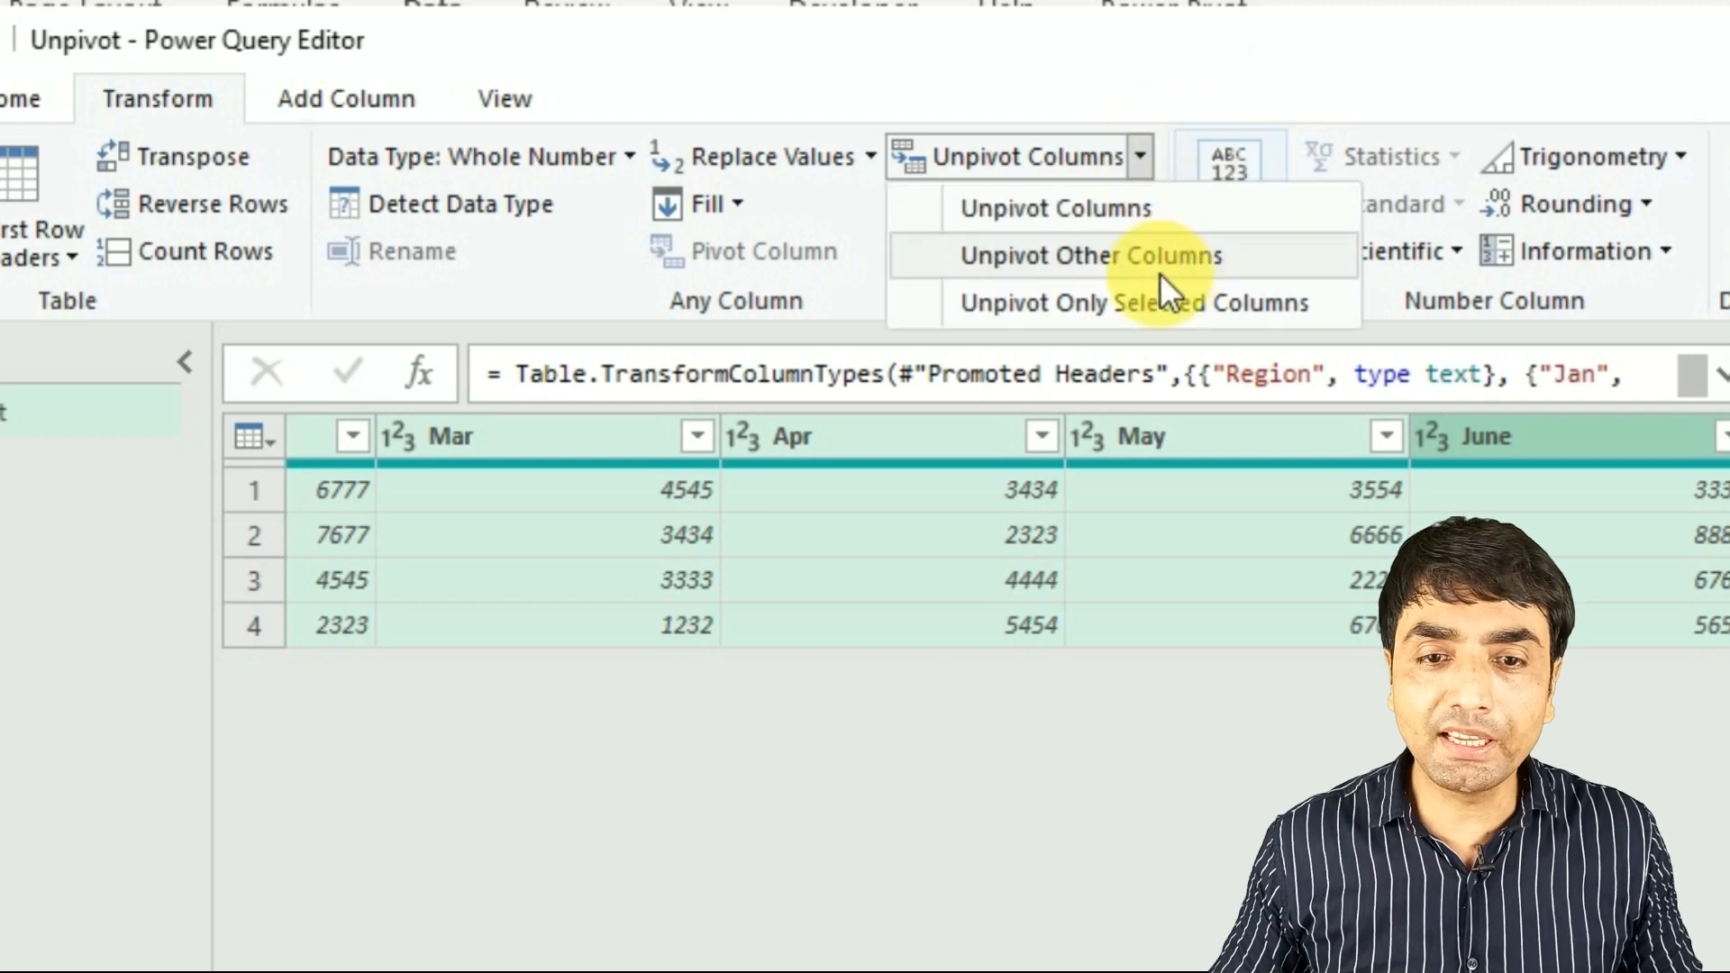
click(1029, 213)
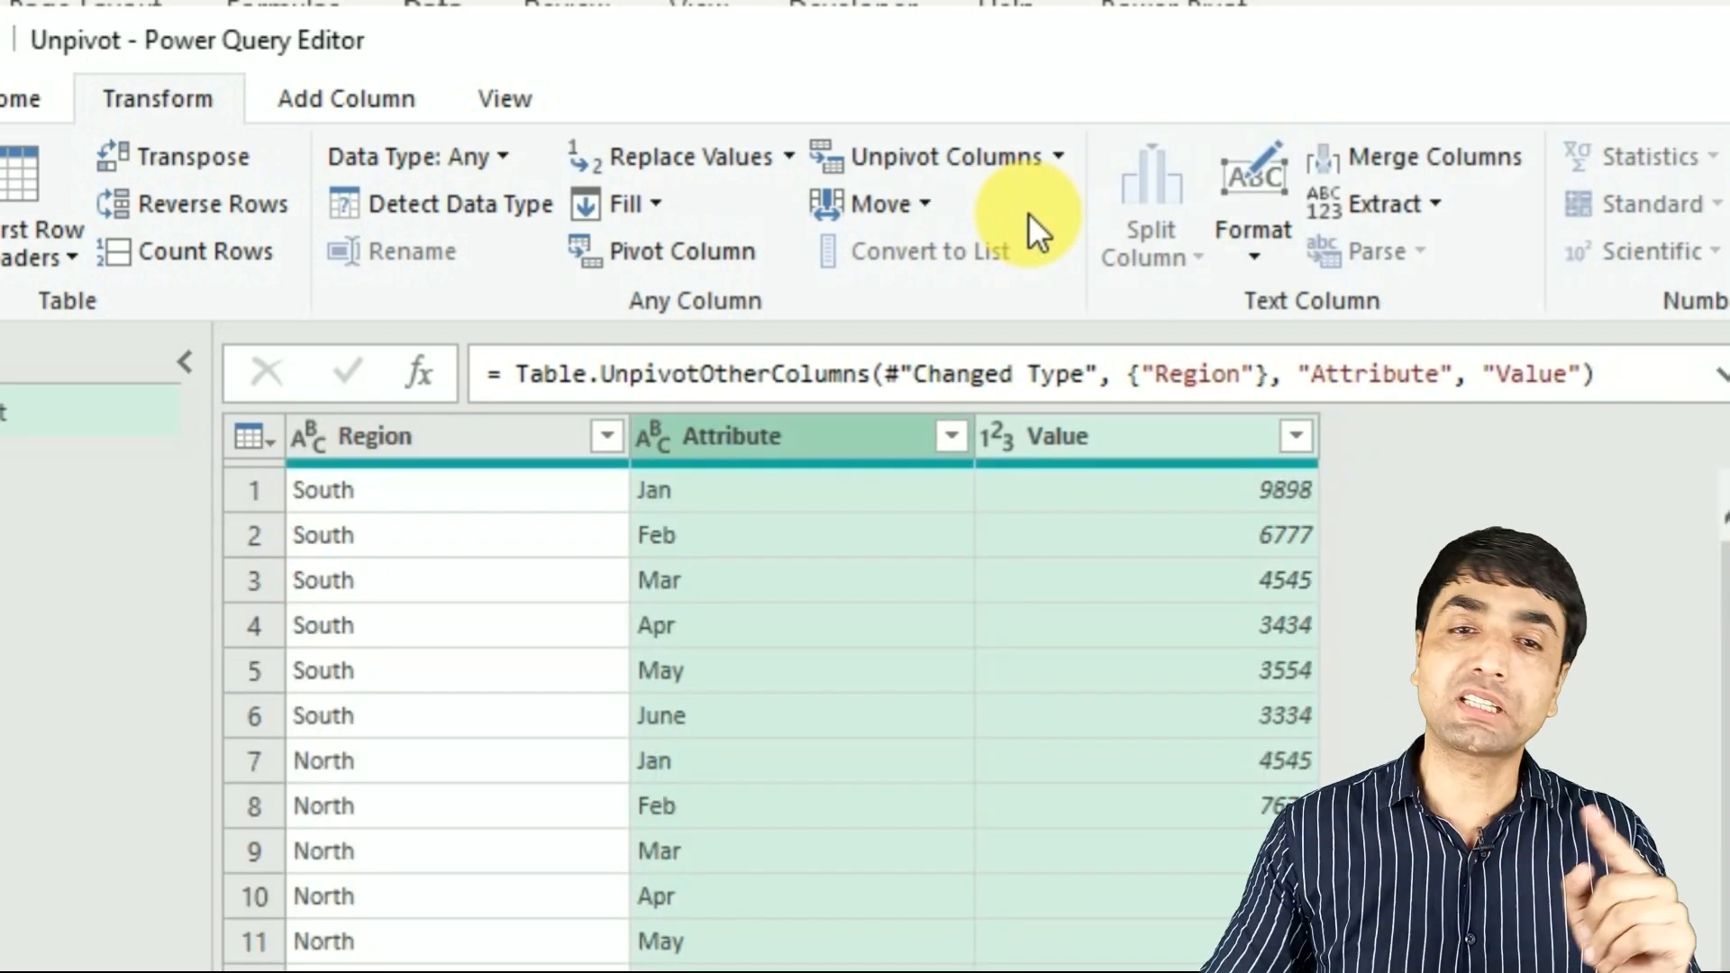
click(1052, 157)
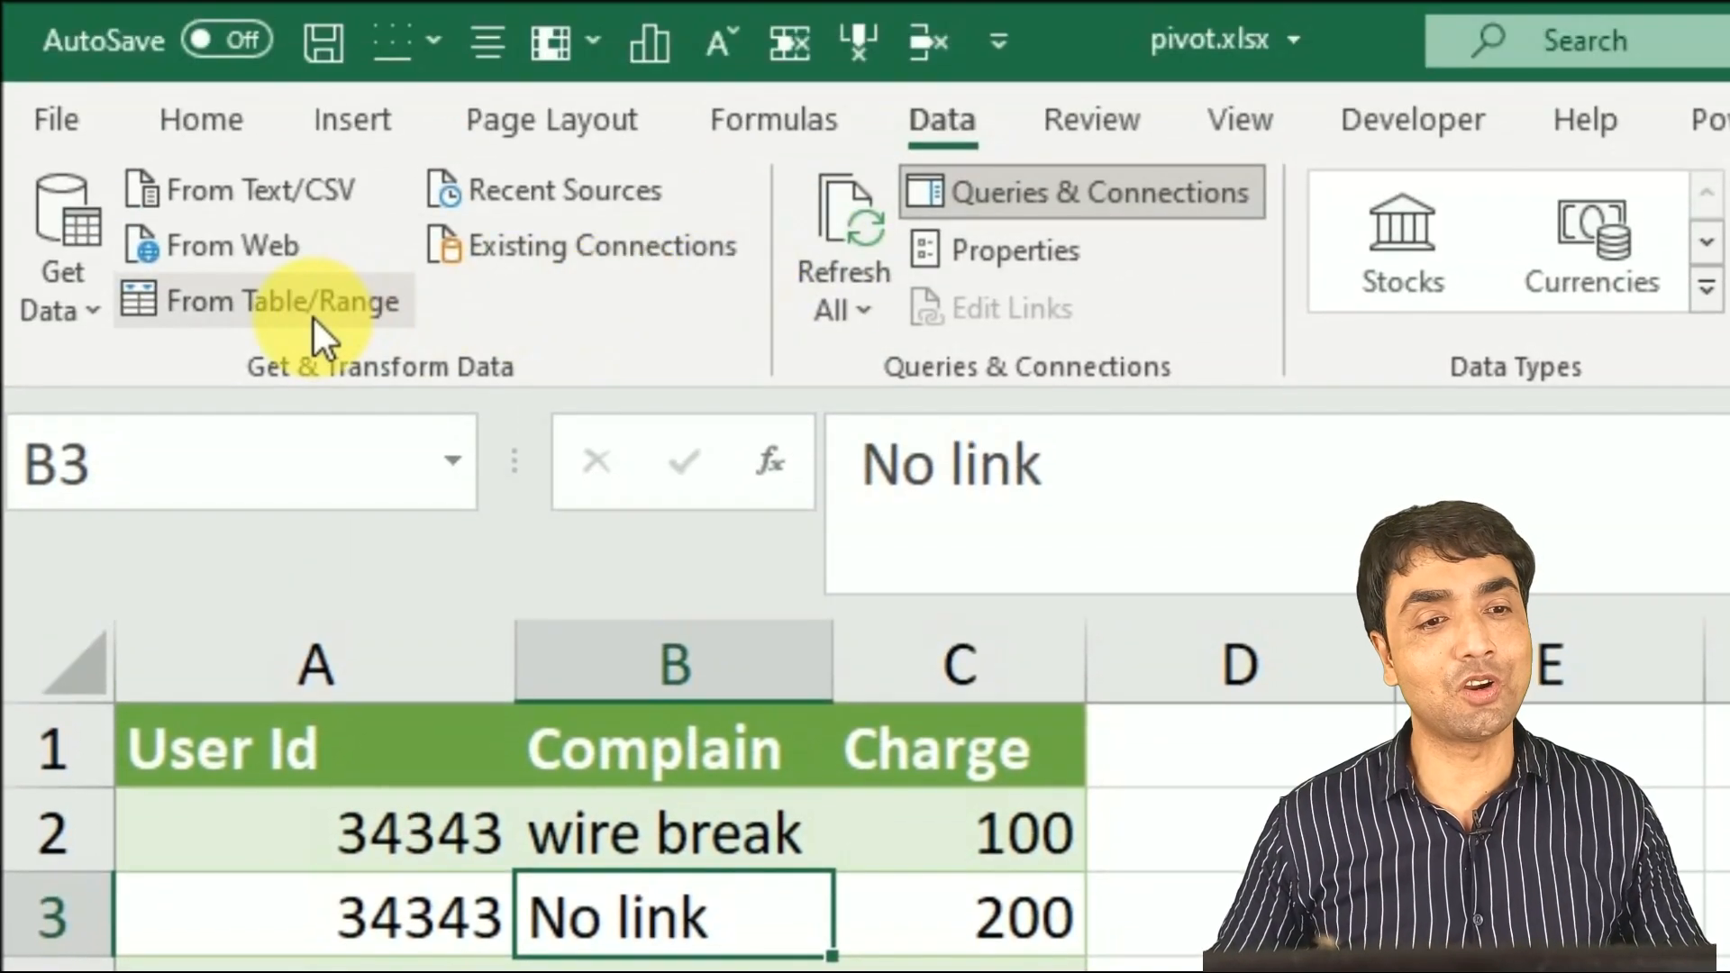
In pivot.xlsx, load the User Id, Complain and Charge table from the worksheet into Power Query Editor
click(313, 318)
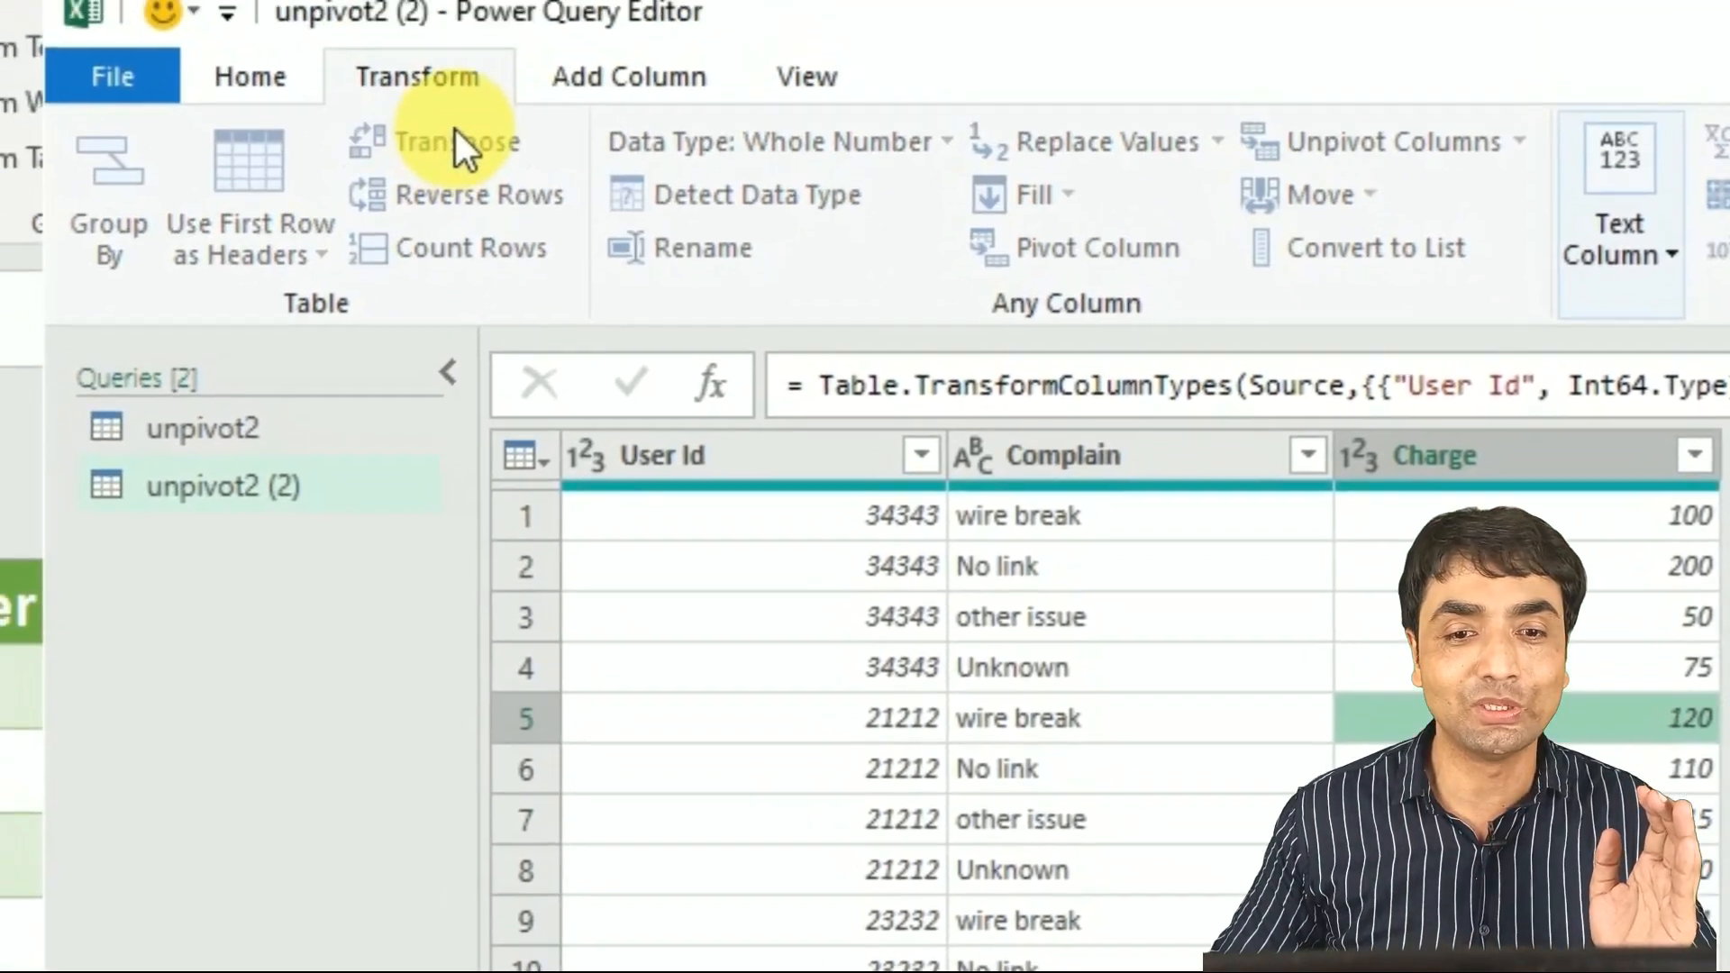
Try transposing the complaints table, and delete the Transposed Table step from the unpivot2 (2) query
click(456, 142)
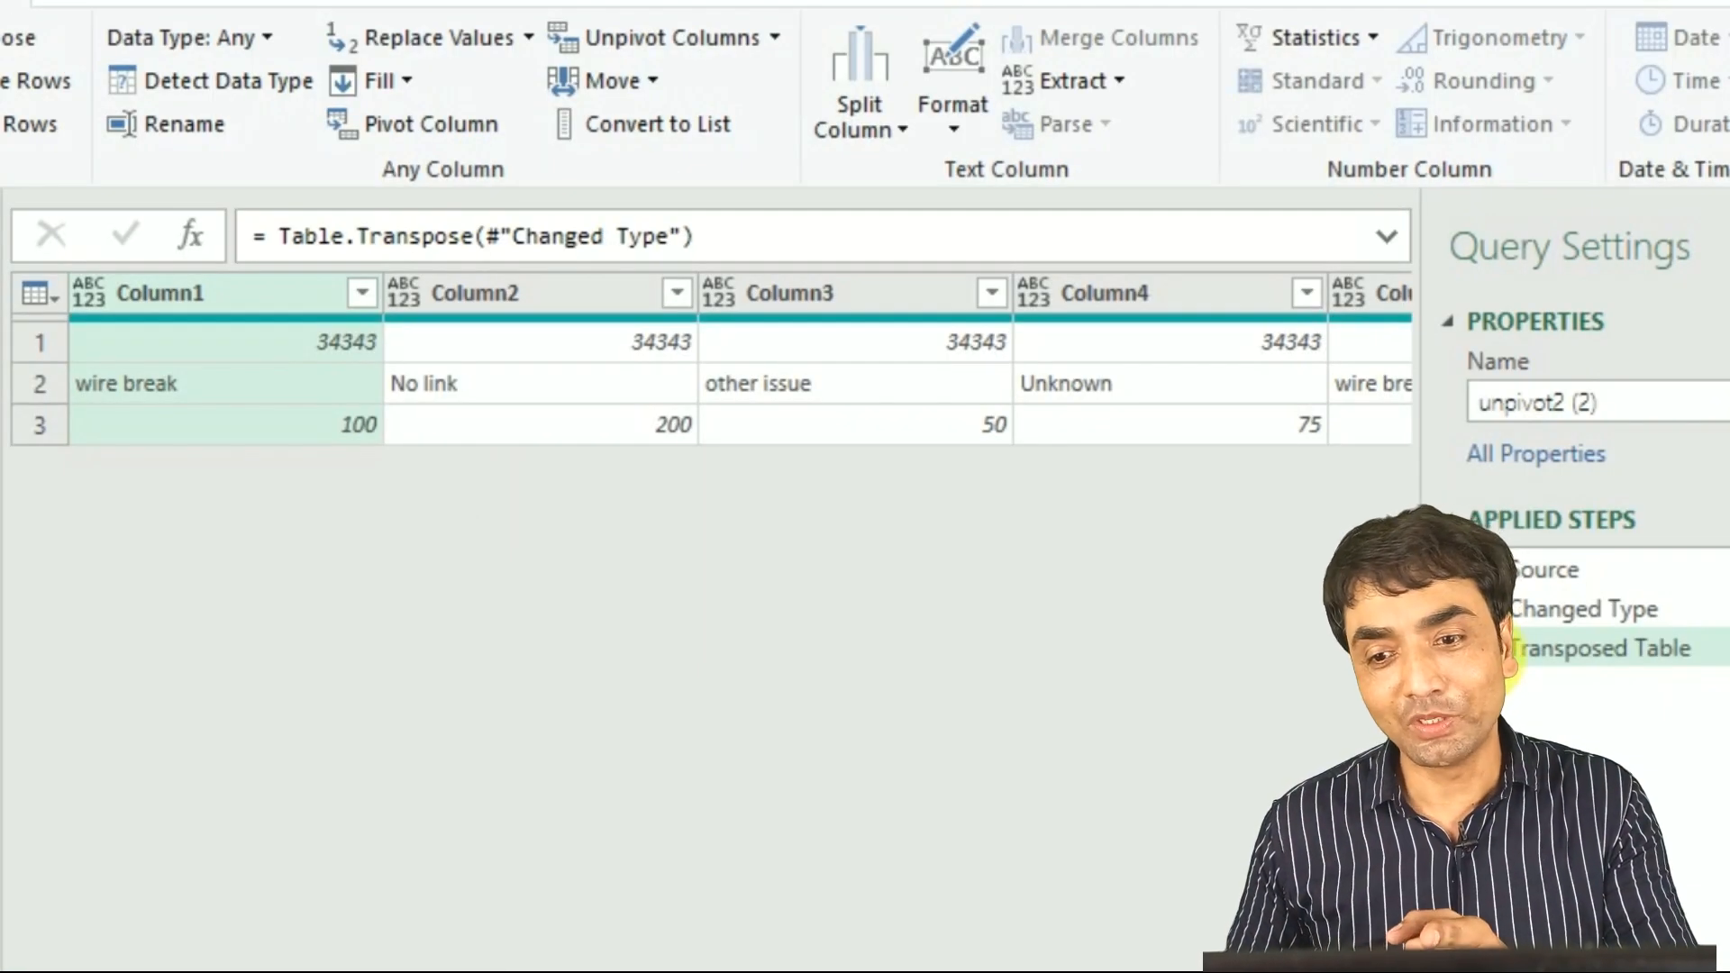
click(1486, 648)
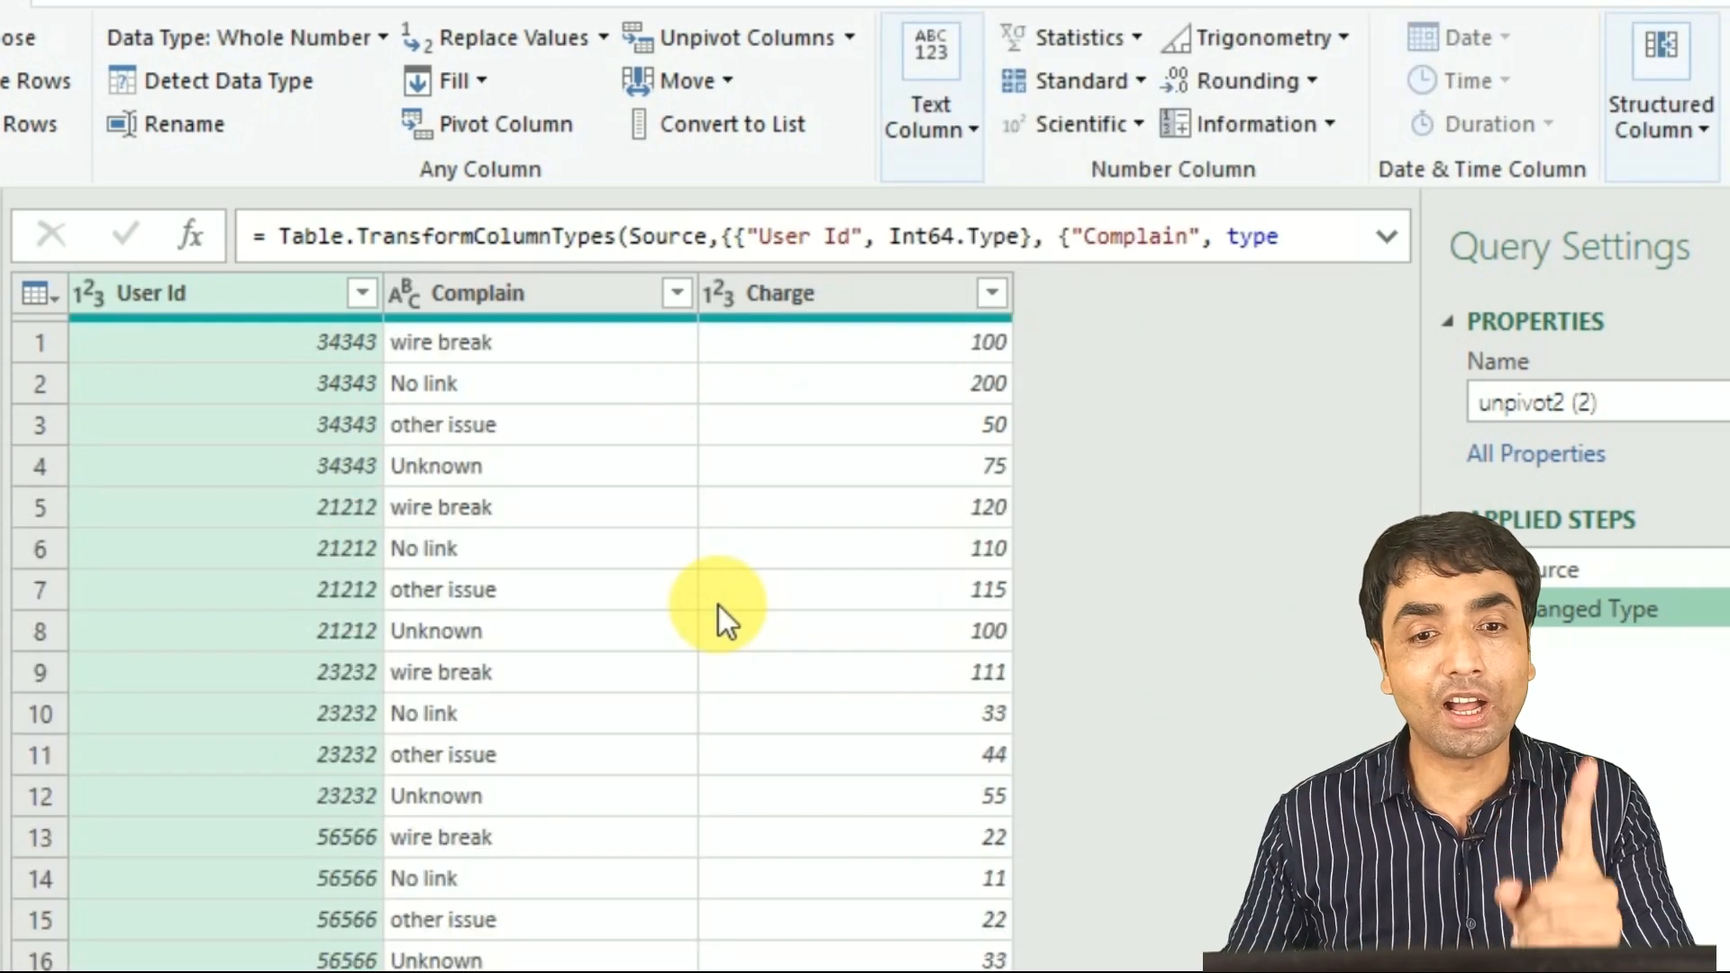
Set up a Pivot Column operation on the Complain column, using Charge as the values column
click(505, 294)
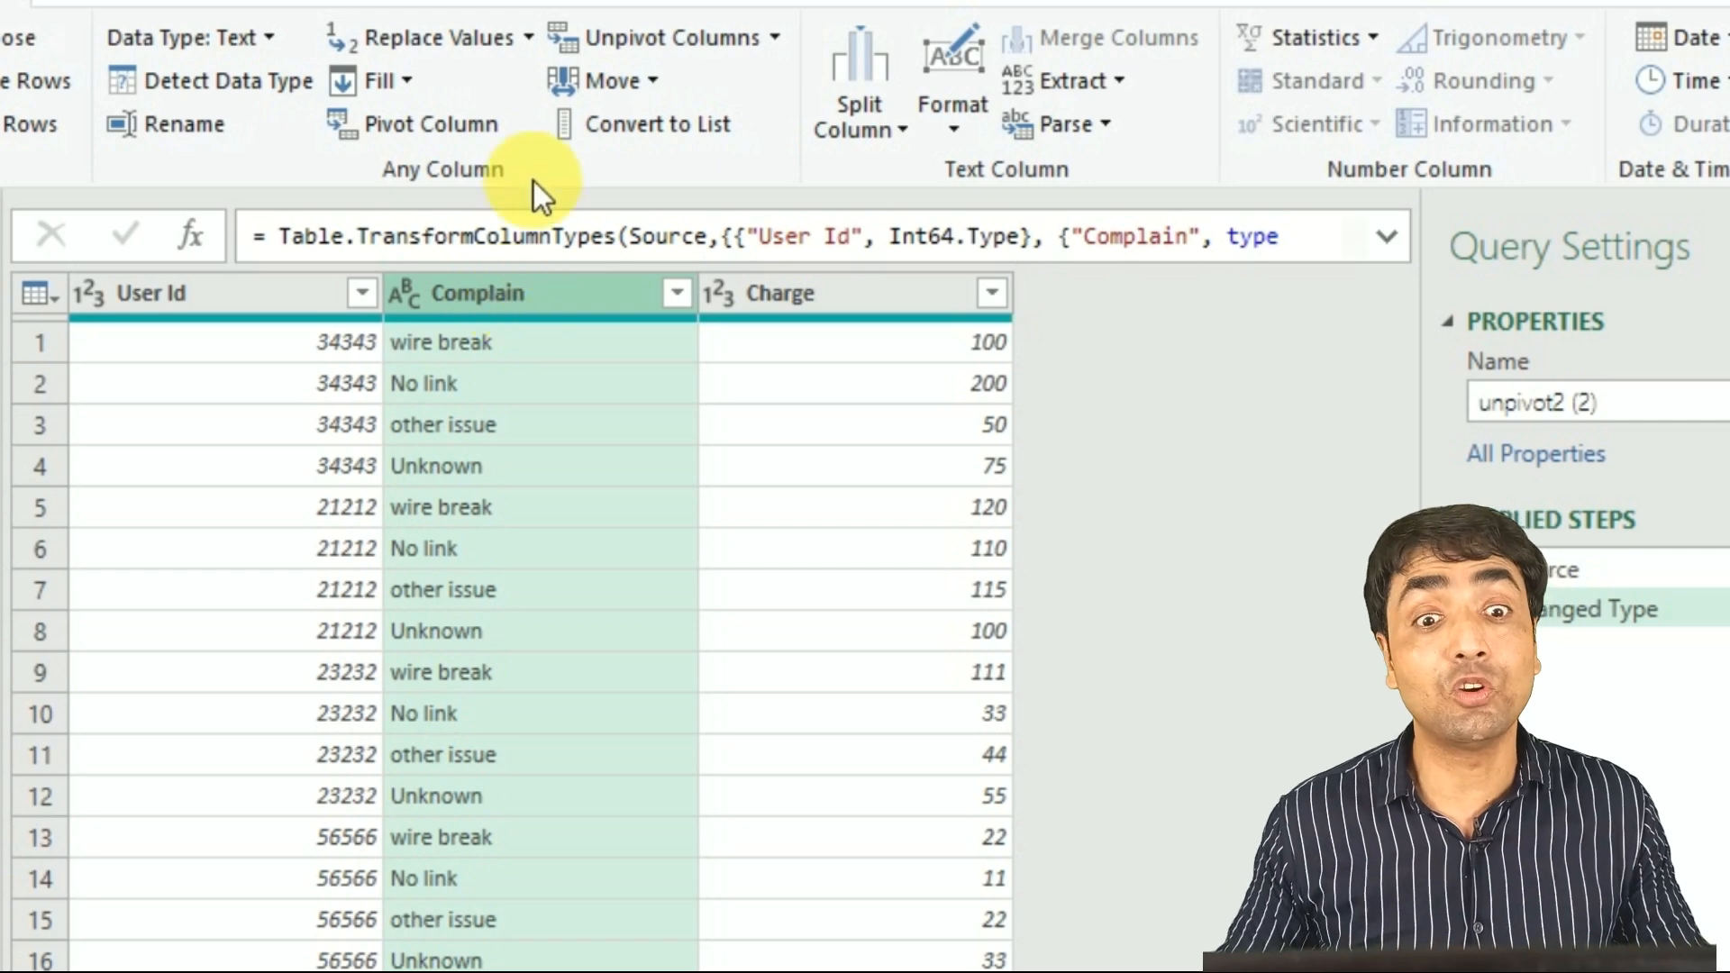
click(403, 115)
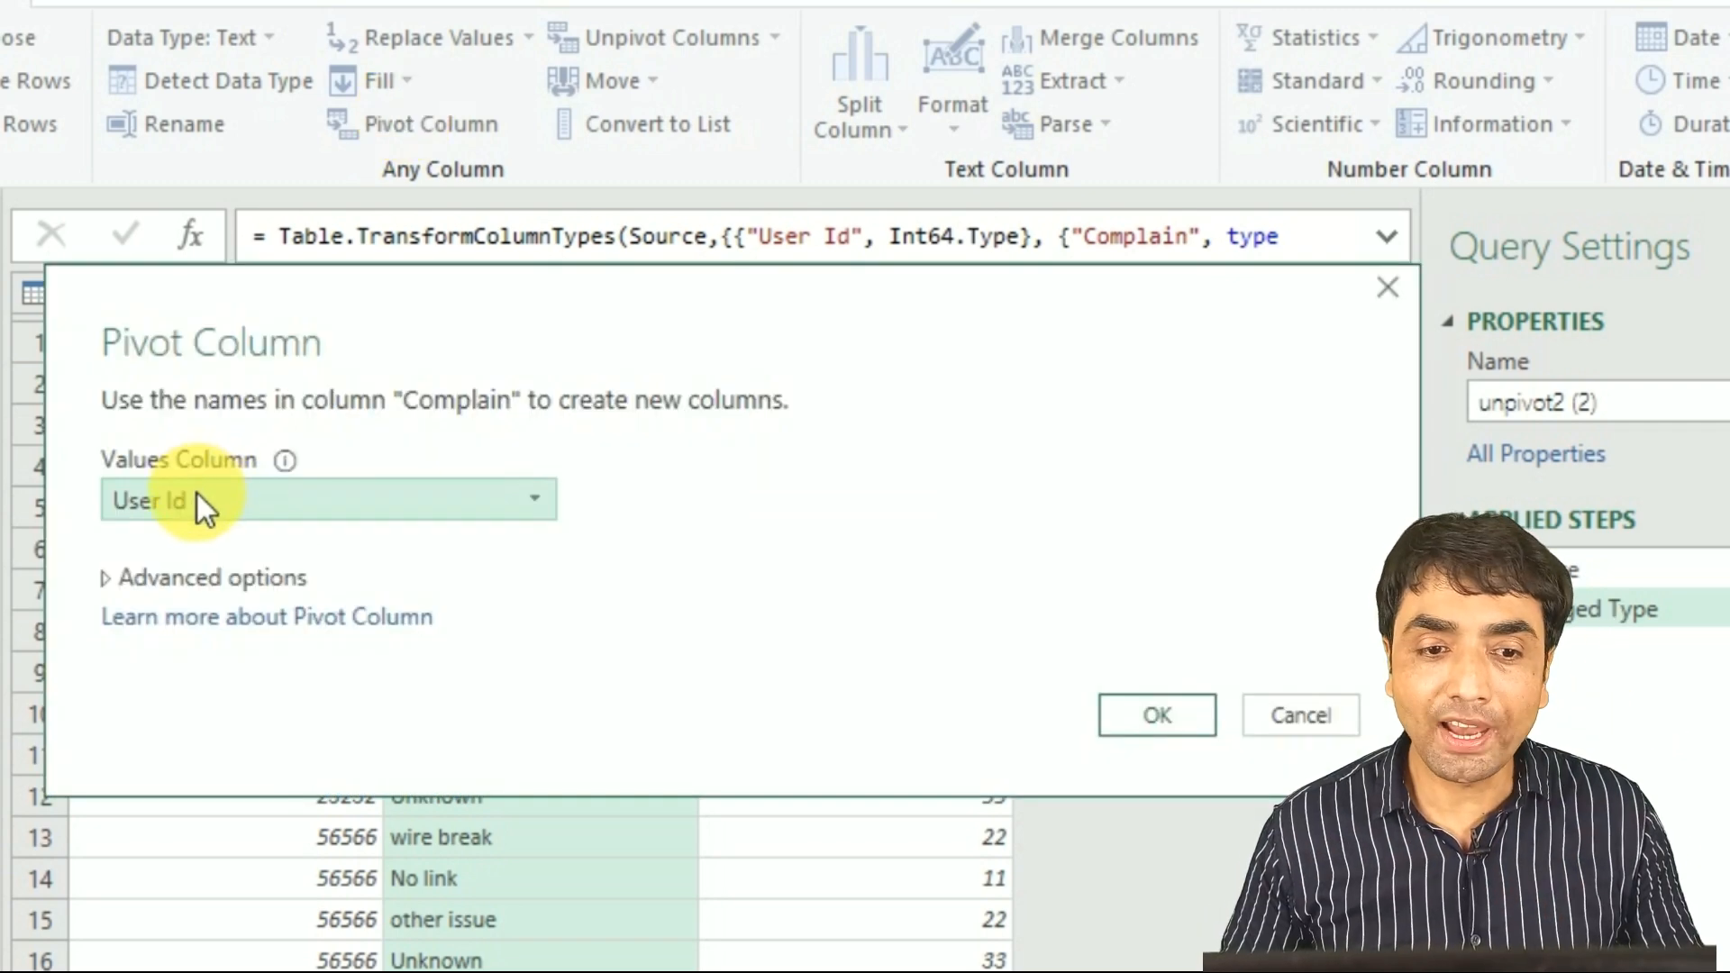
click(198, 500)
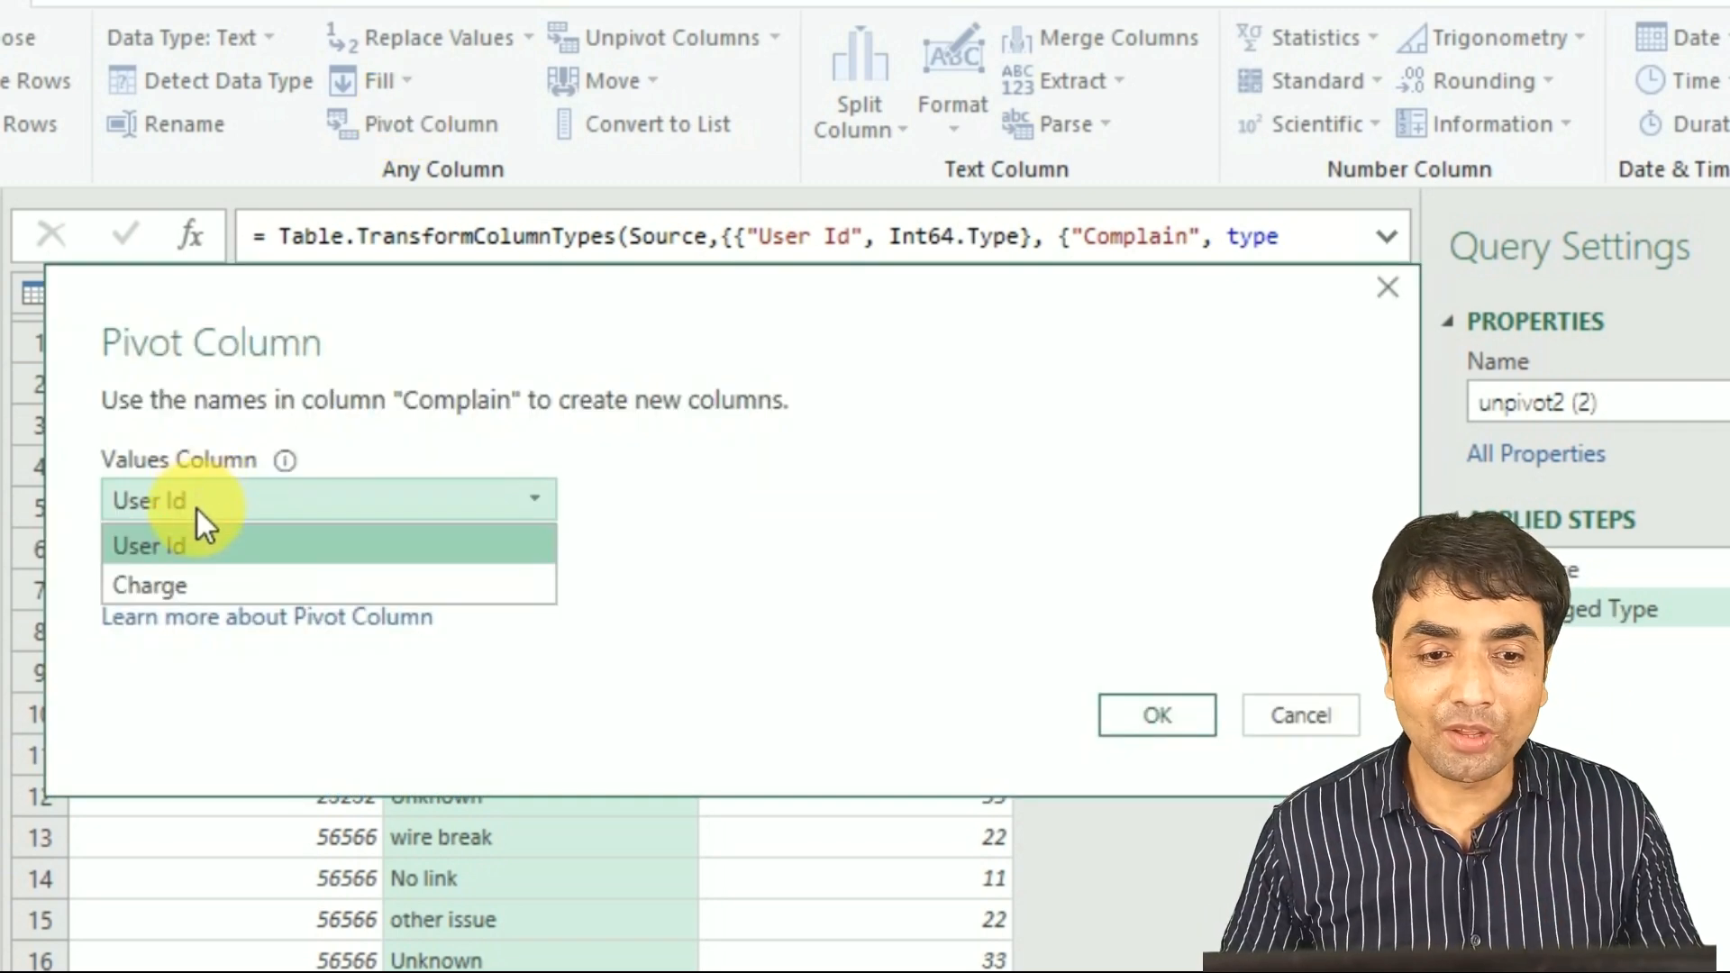
click(168, 587)
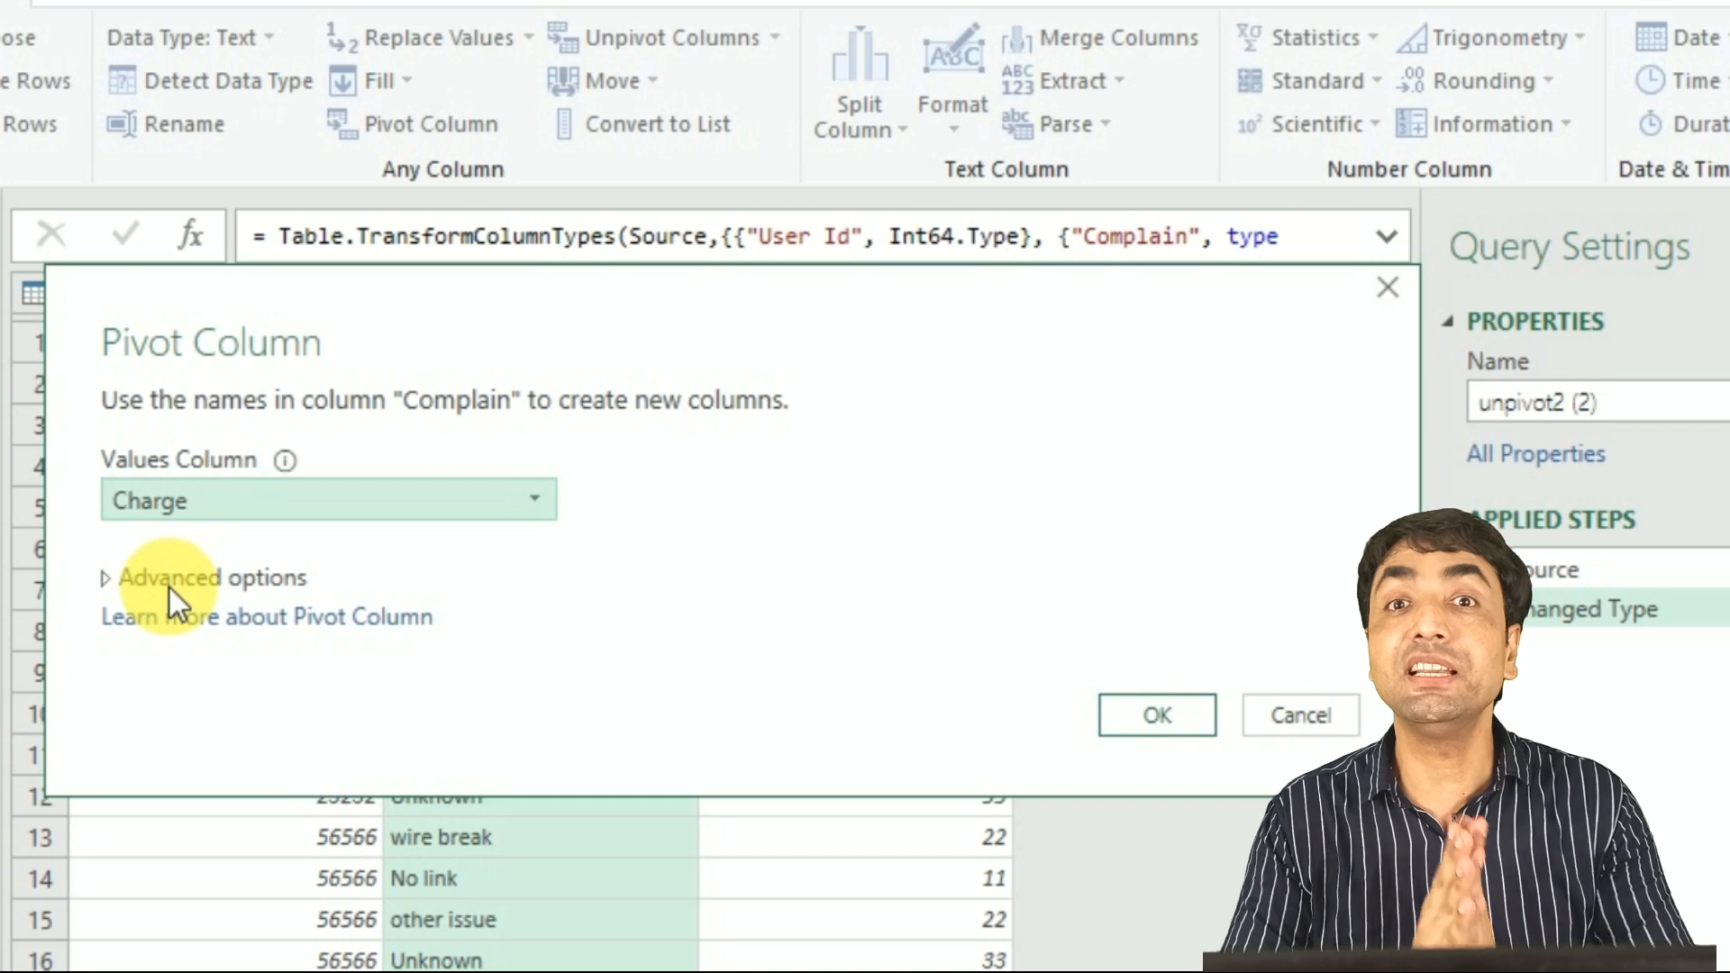
Set the pivot's aggregate value function to Don't Aggregate, apply it, and select the first User Id value in the pivoted table
click(99, 578)
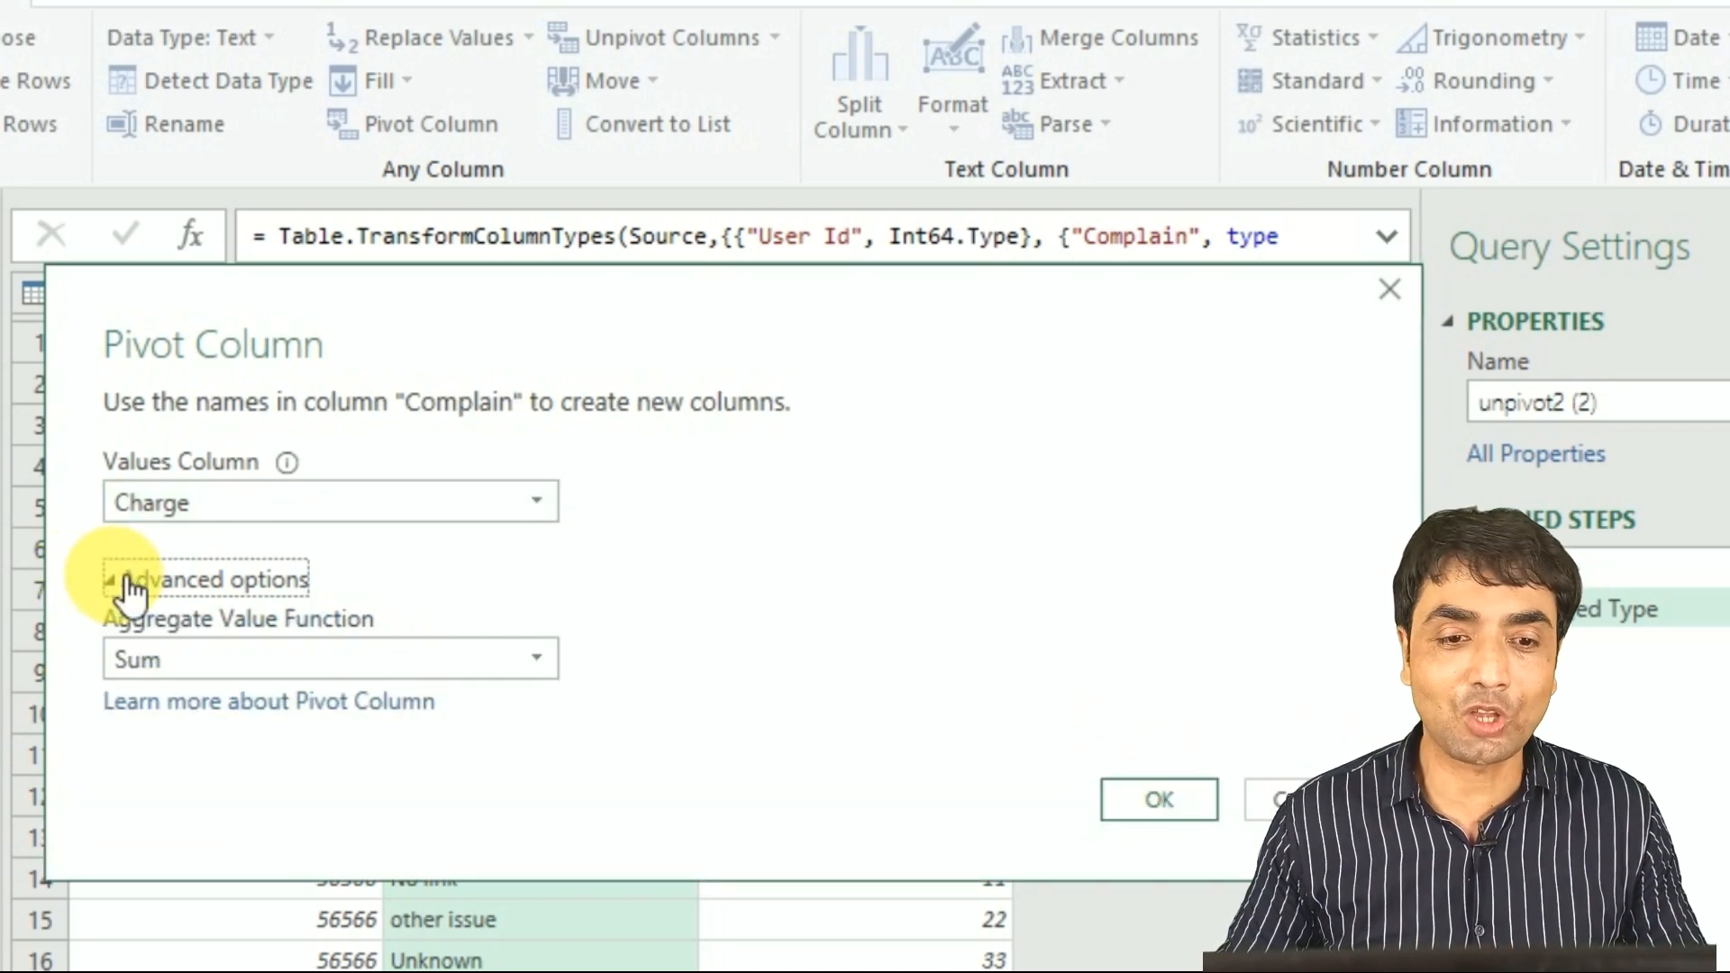
click(168, 674)
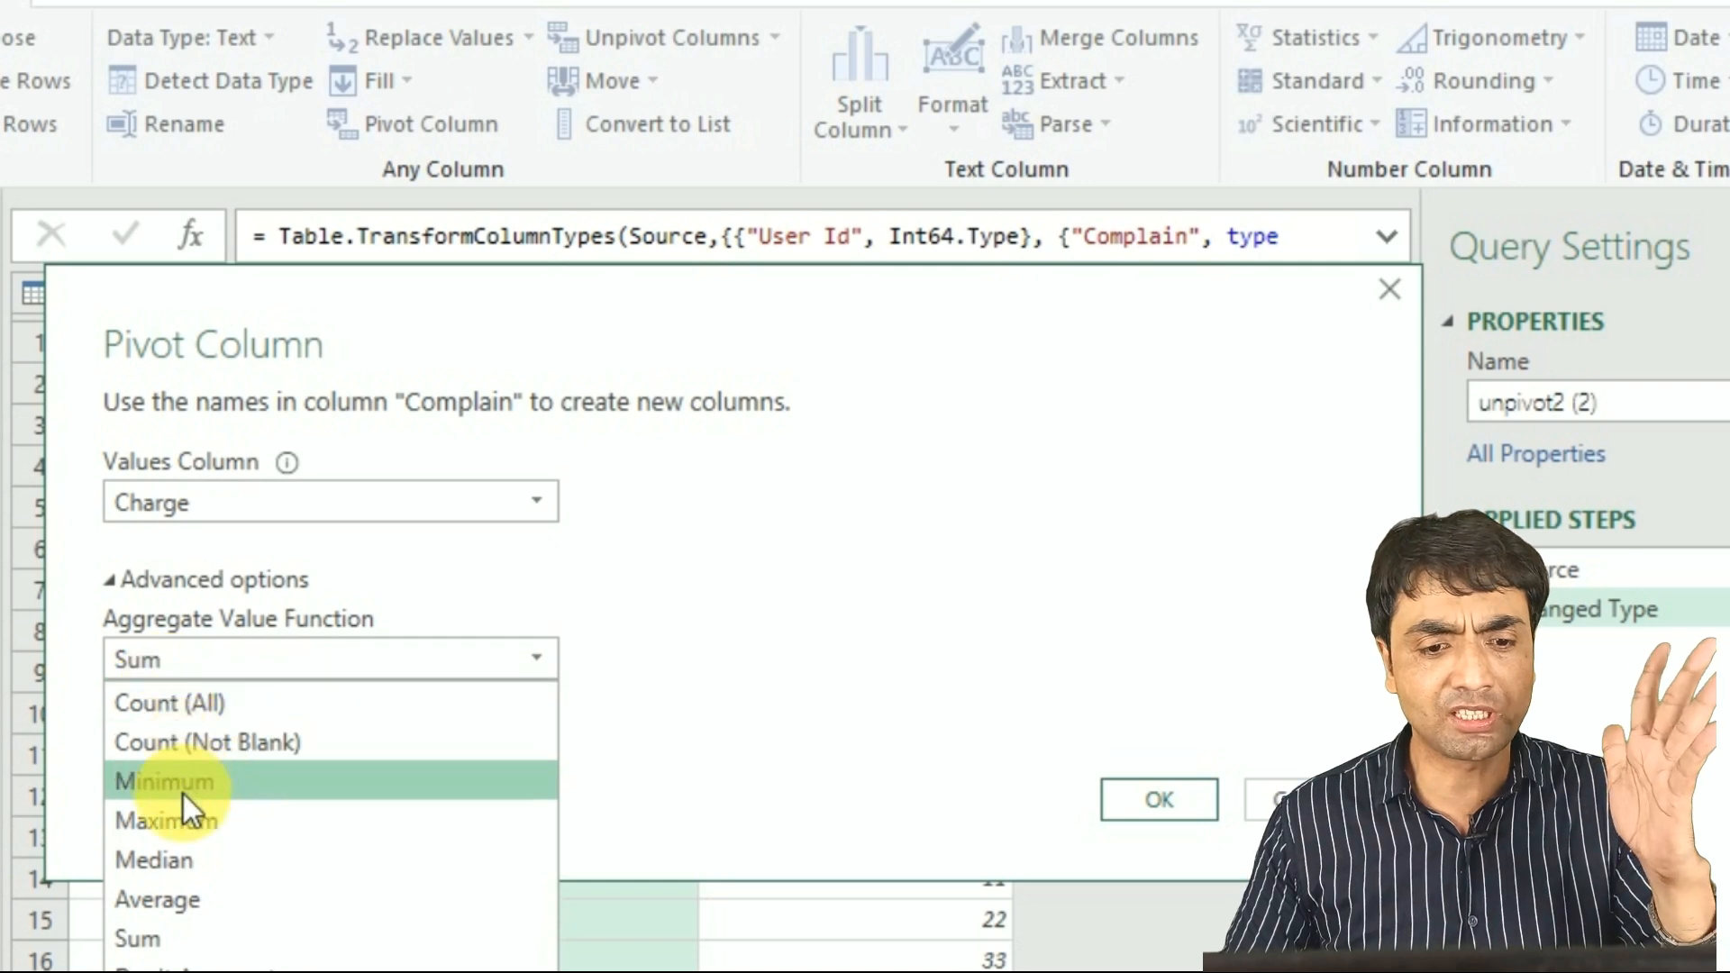
click(185, 964)
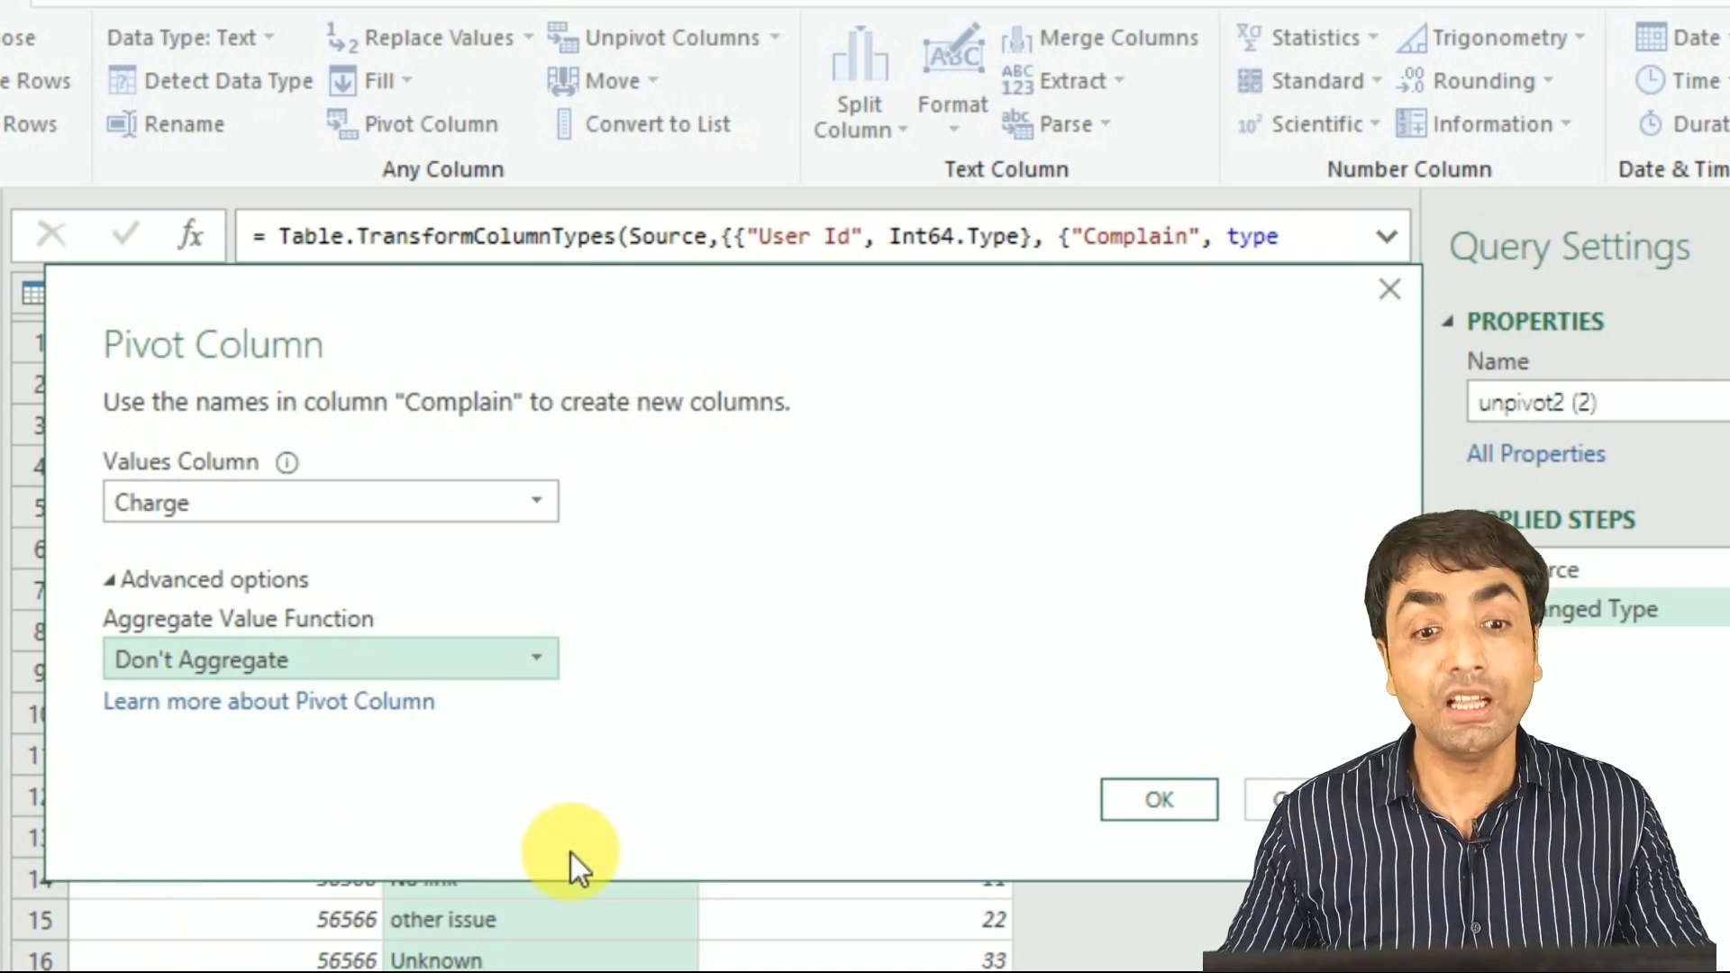
click(489, 665)
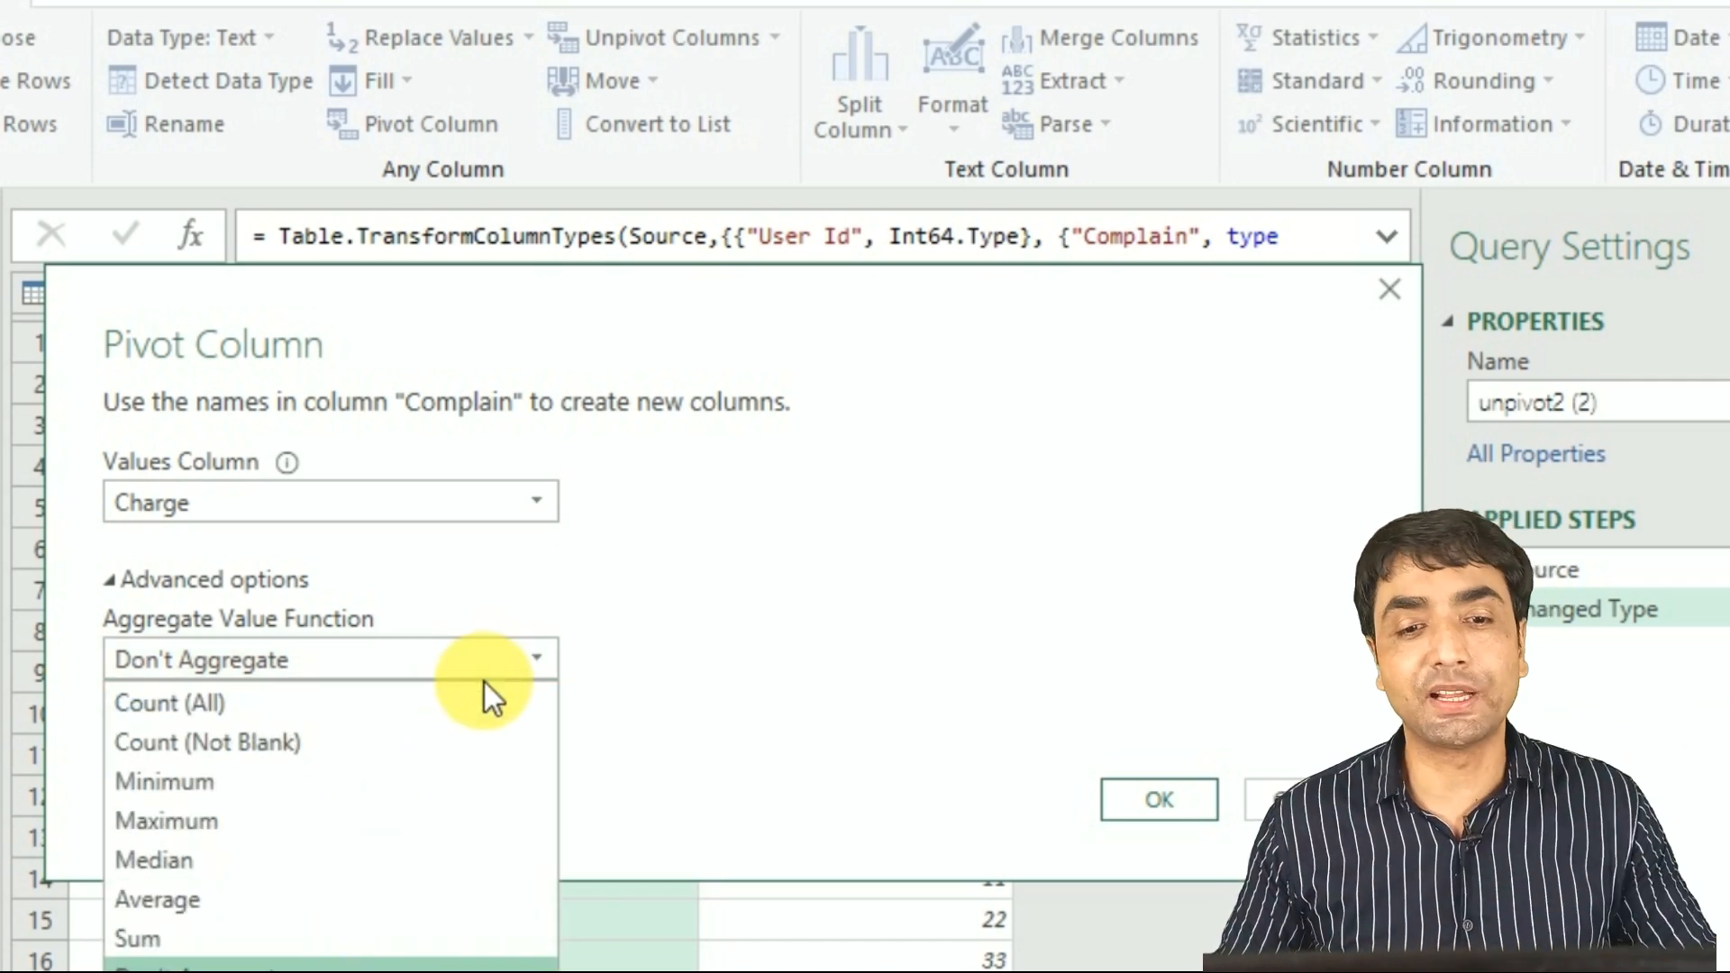
click(602, 700)
click(1128, 793)
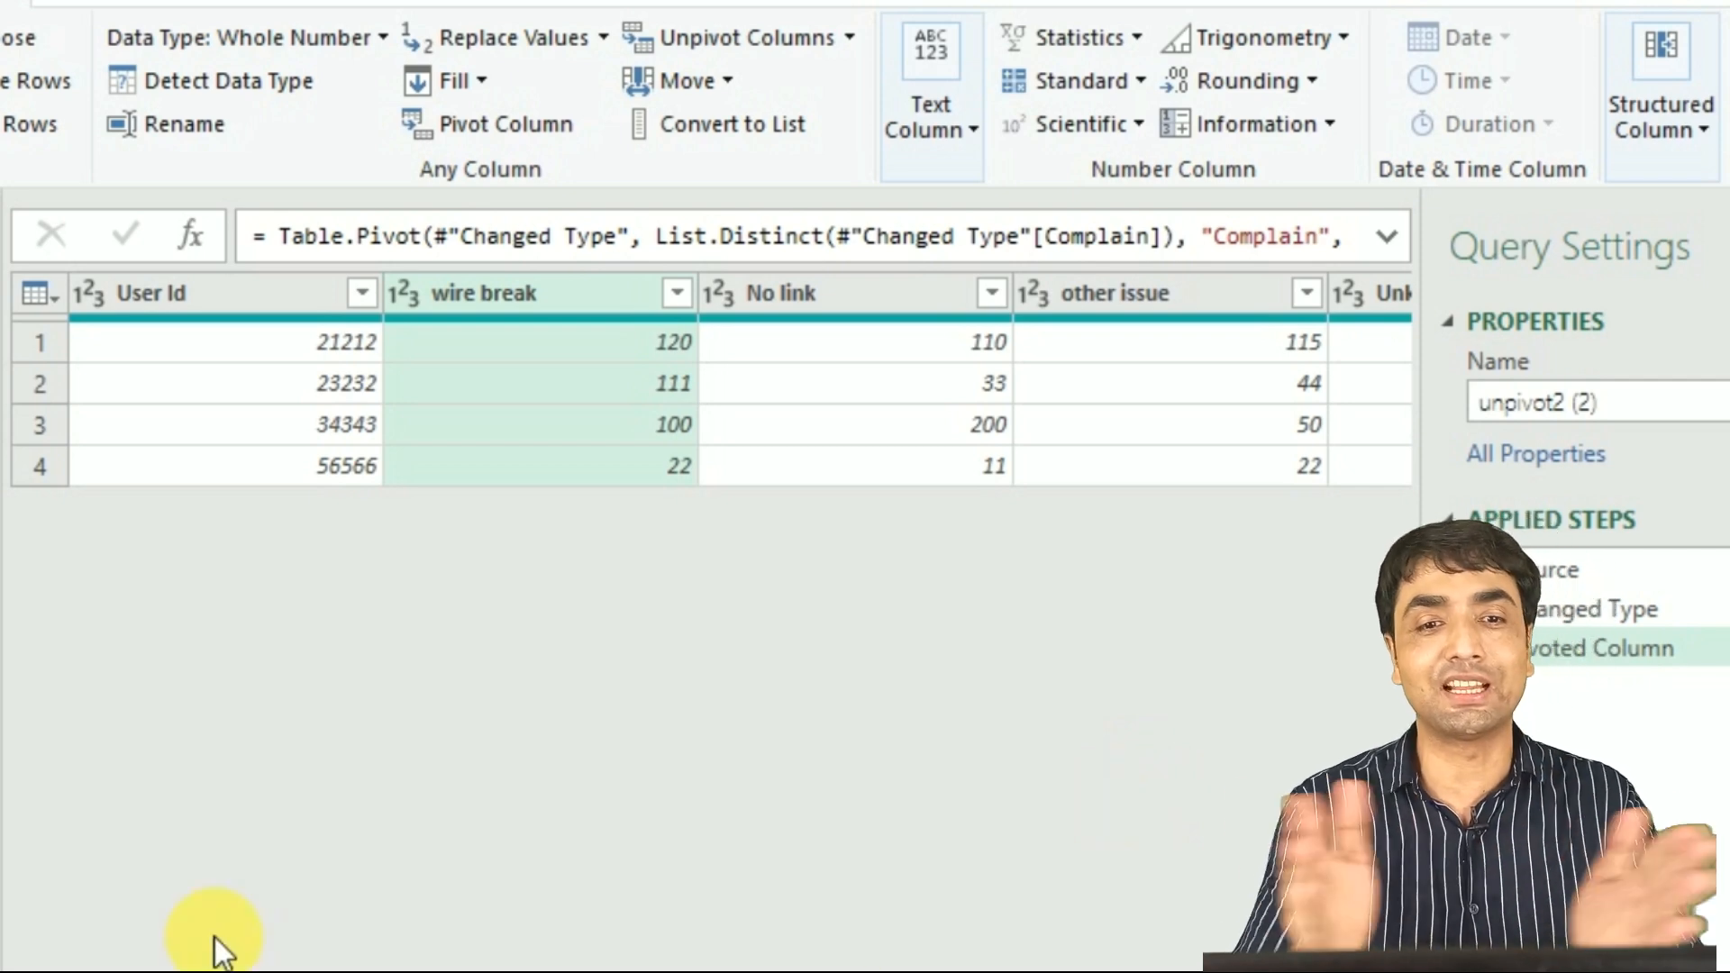
click(301, 347)
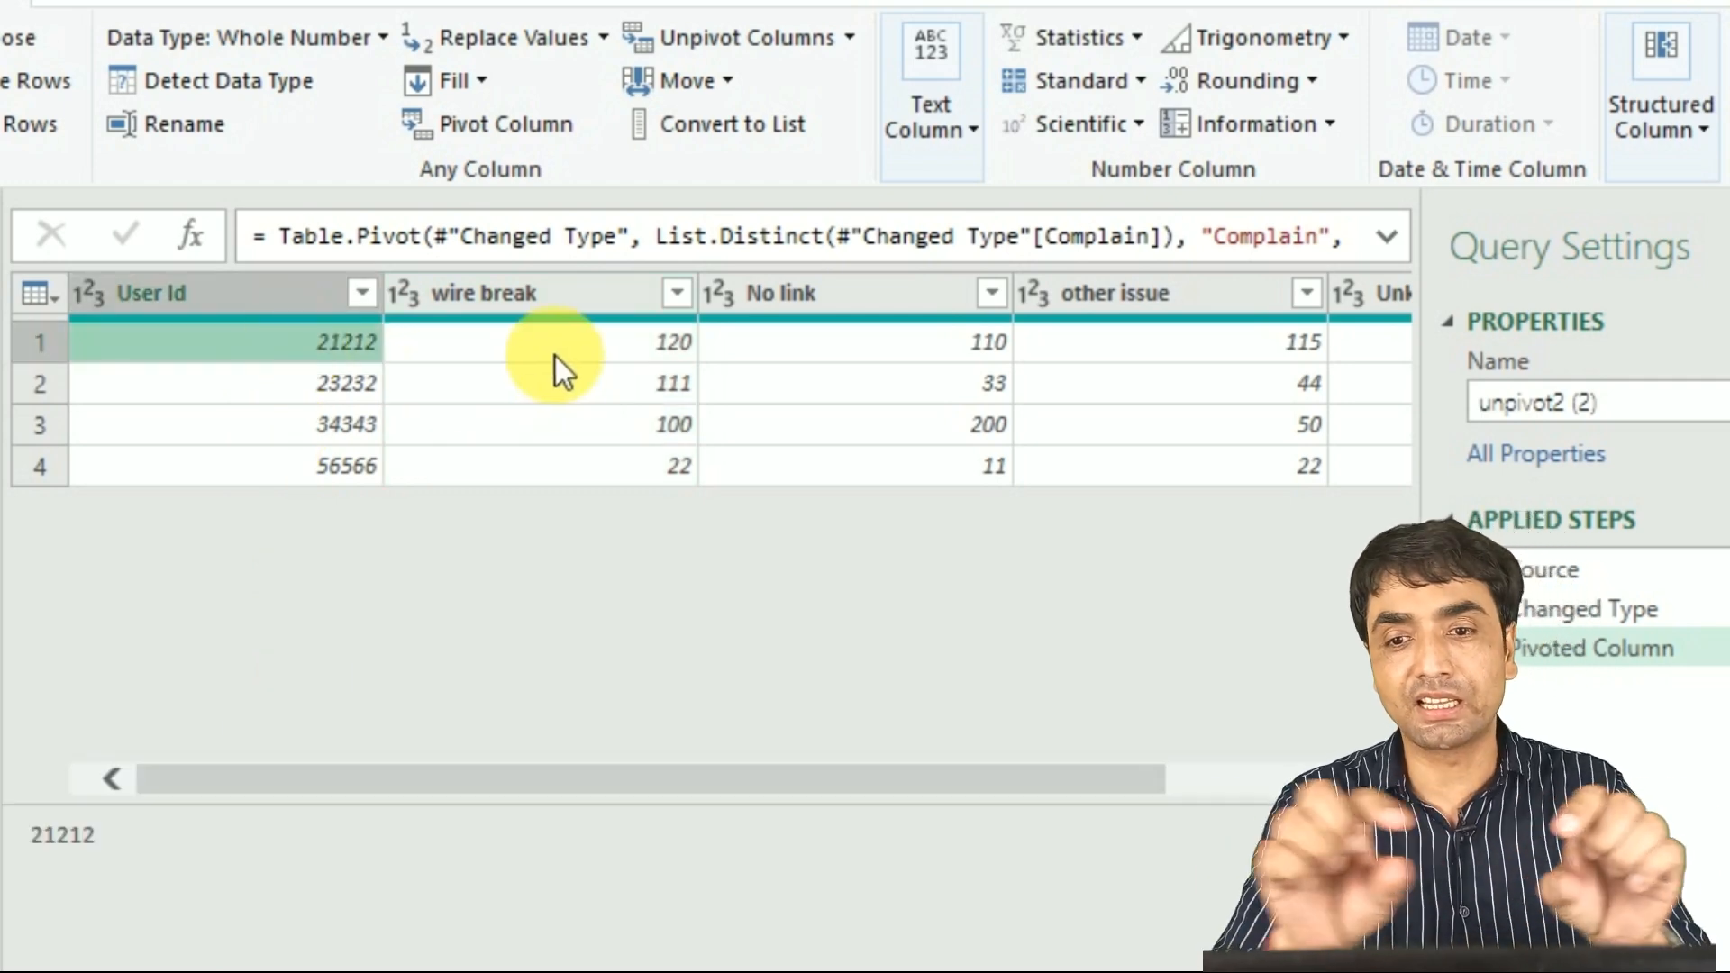